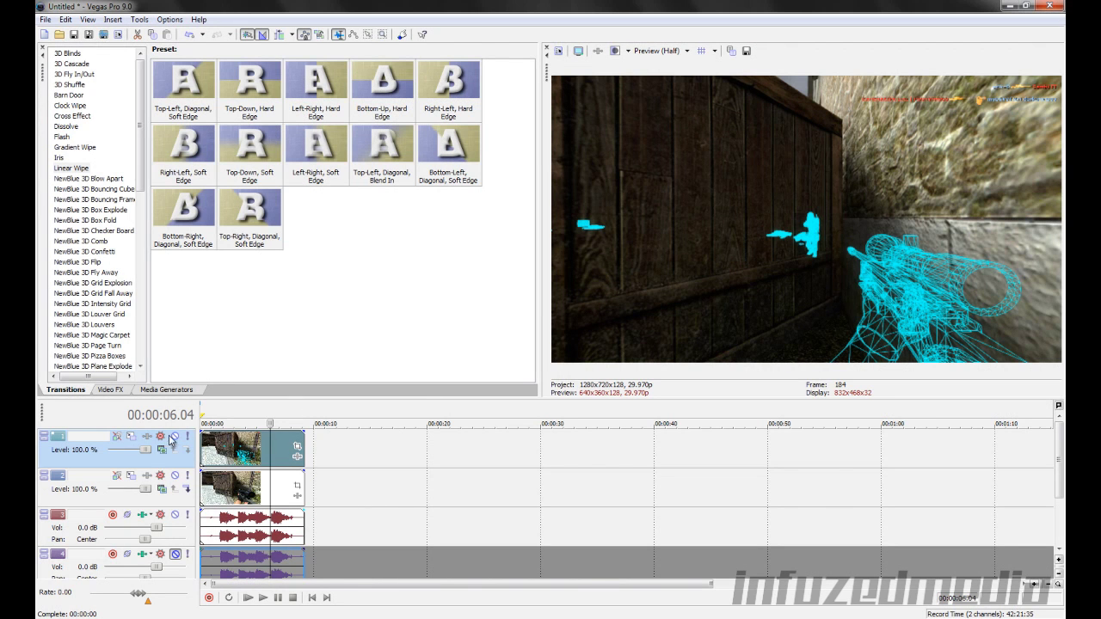
Mute then unmute track 1 to compare the footage with and without the wireframe overlay
click(174, 437)
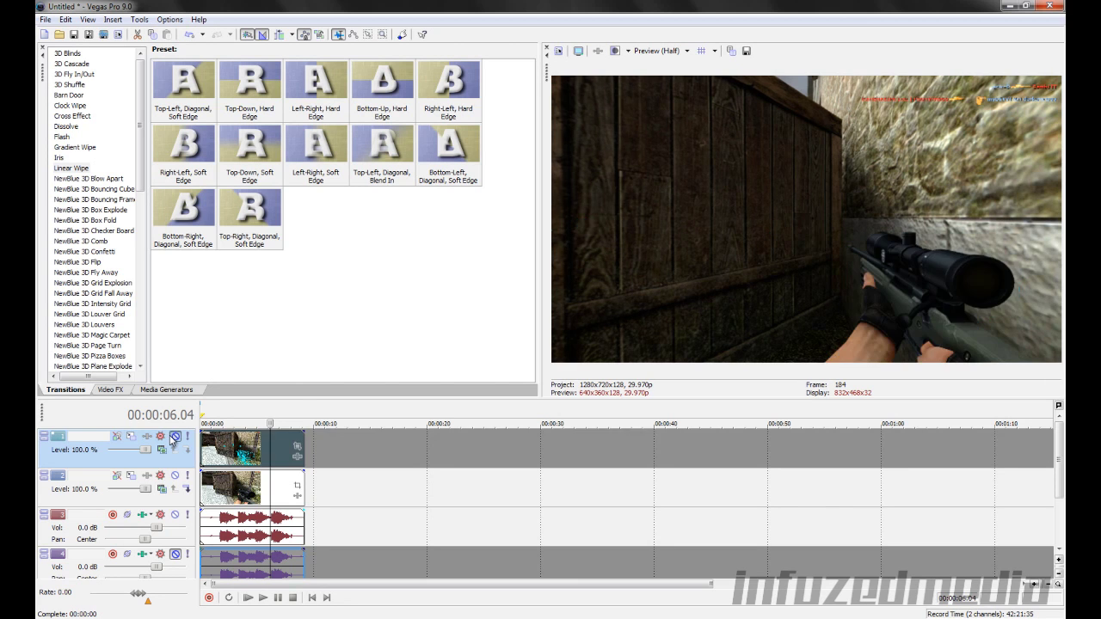
click(174, 437)
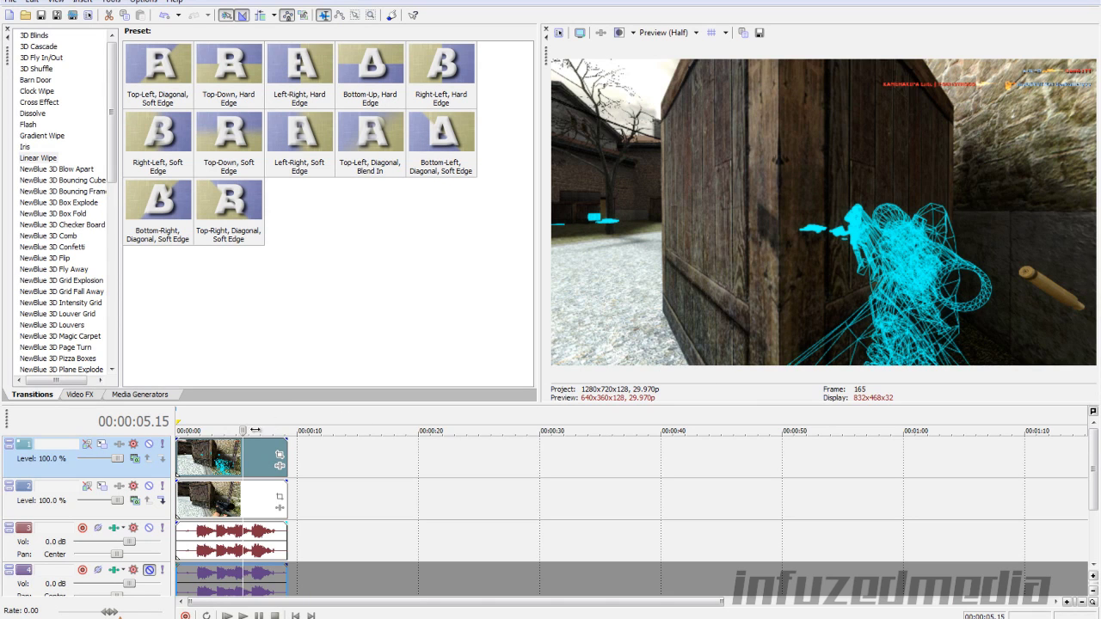
Zoom the timeline in and preview track 1 frames at 2.23, 0.21 and 3.07 seconds
scroll(258, 437, up, 2)
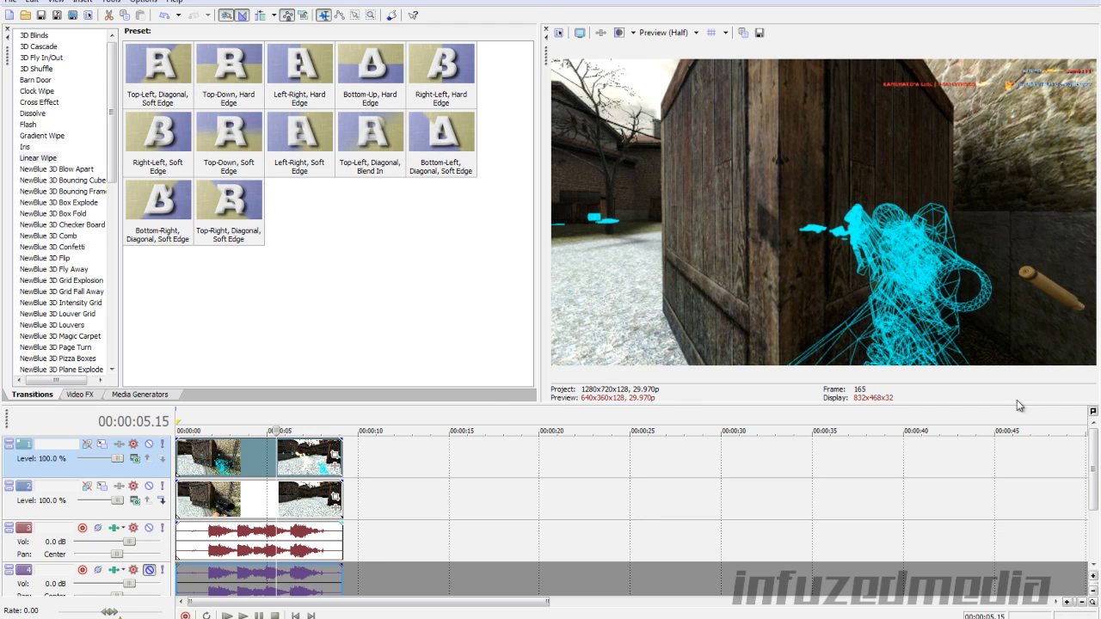
click(227, 467)
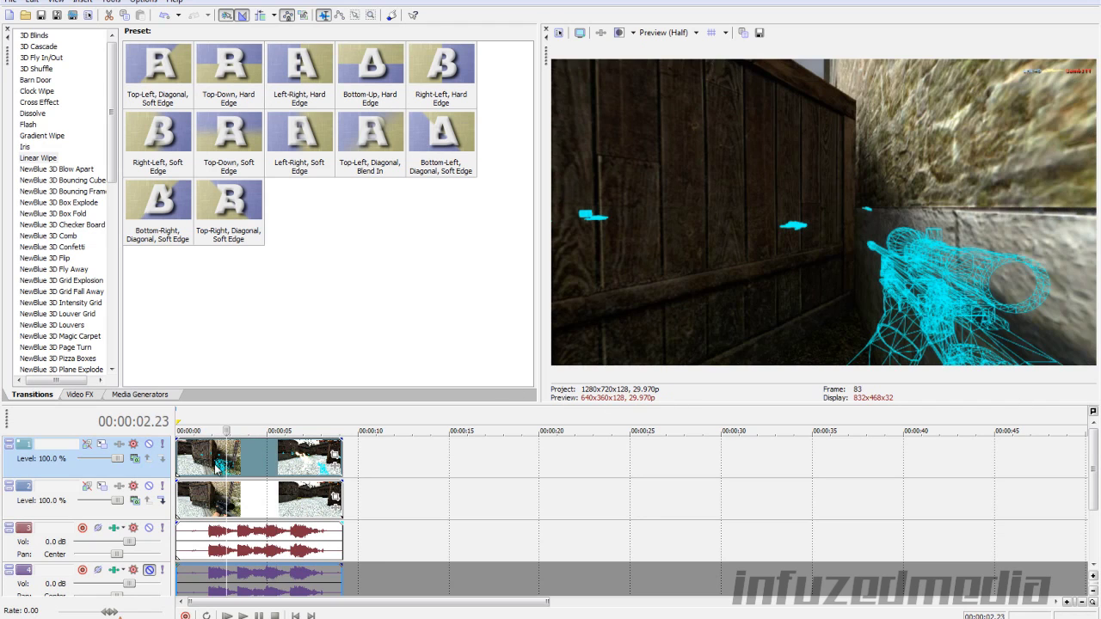
click(188, 464)
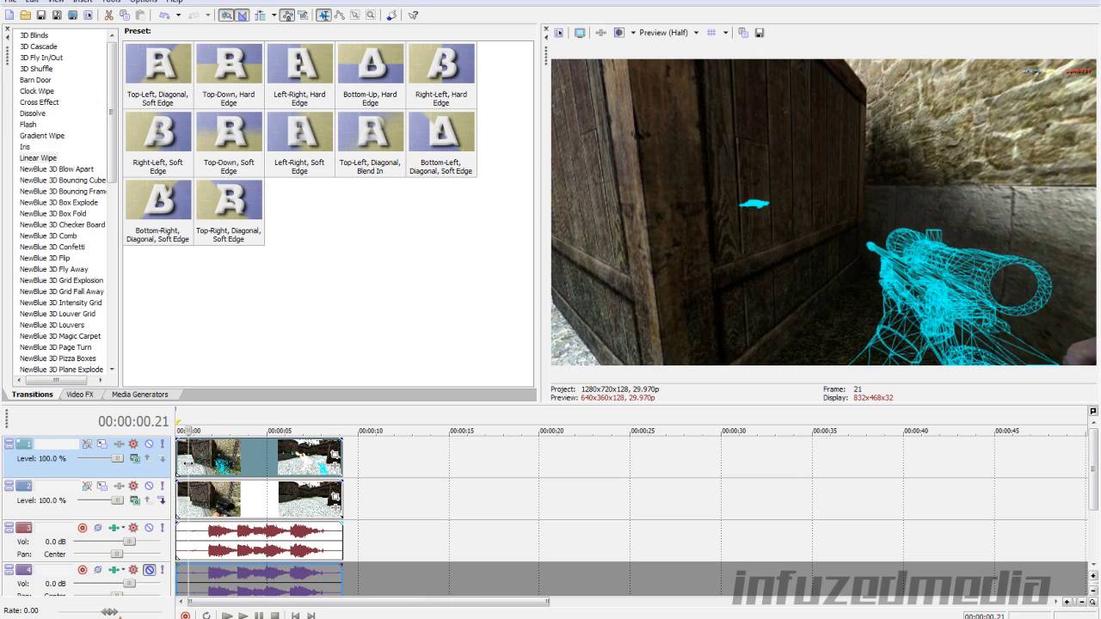
click(244, 465)
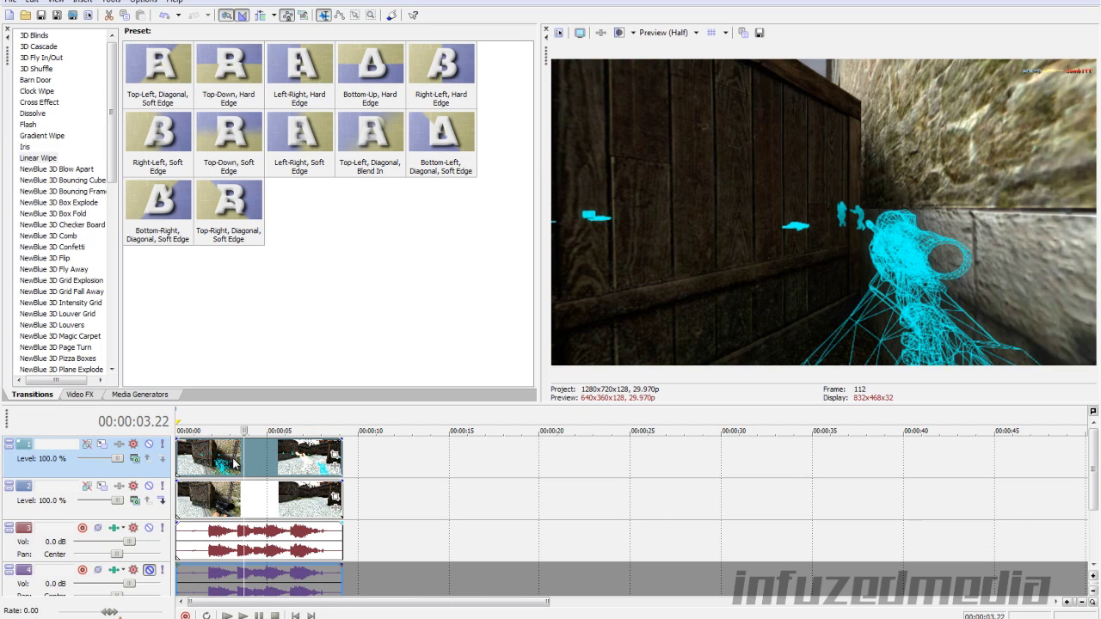
click(235, 464)
Zoom further so 0–9 s fills the view, parking the cursor at 3.25 seconds
scroll(236, 464, up, 1)
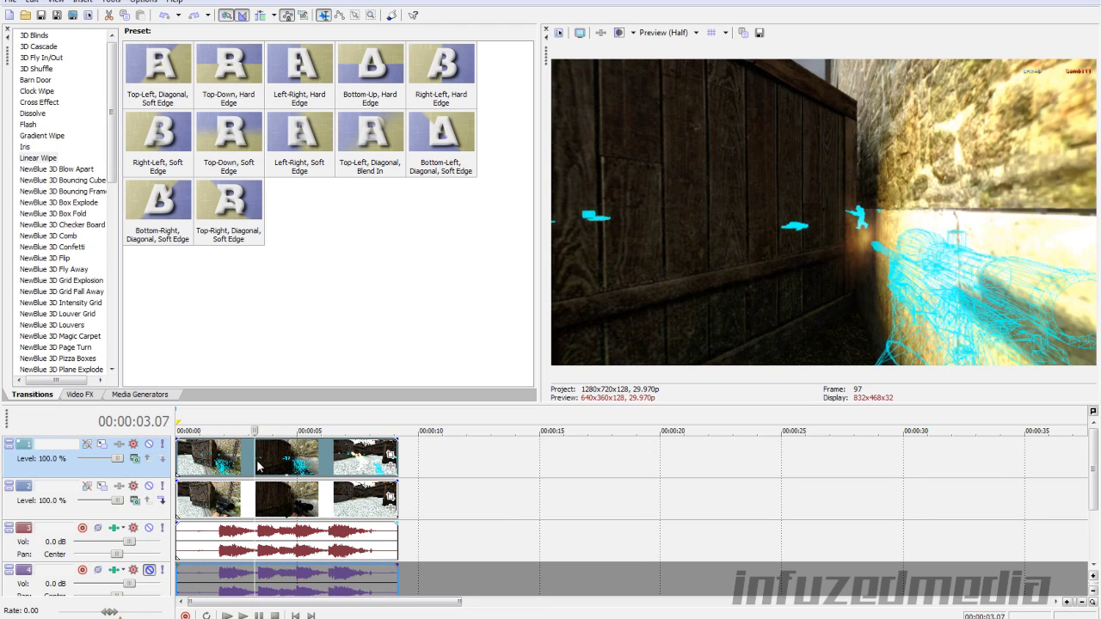
click(298, 464)
click(292, 465)
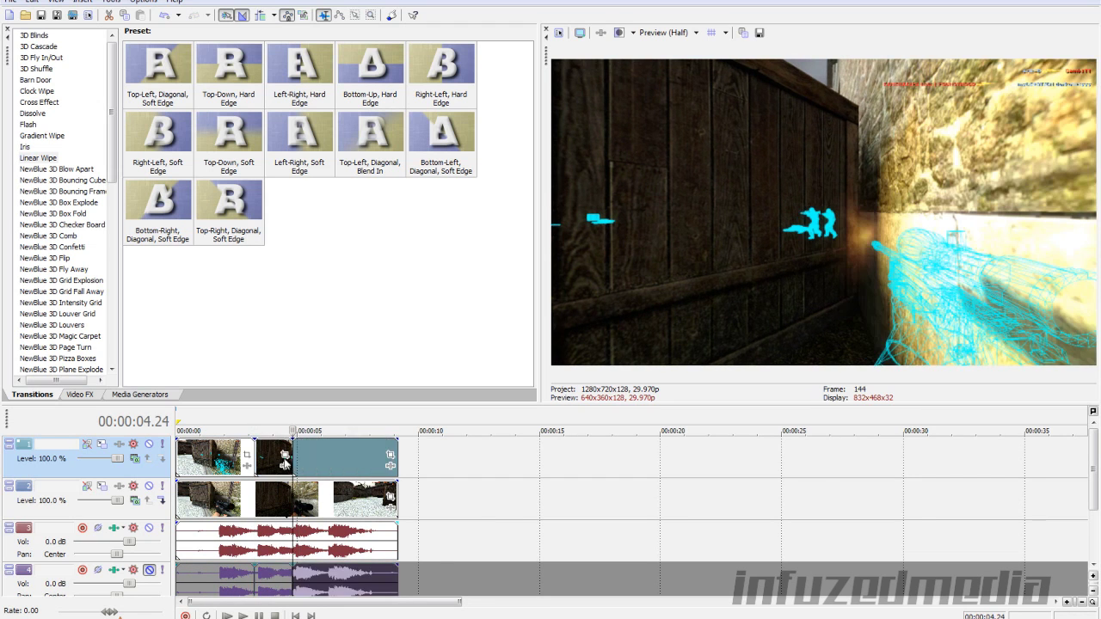
click(271, 464)
scroll(275, 465, up, 2)
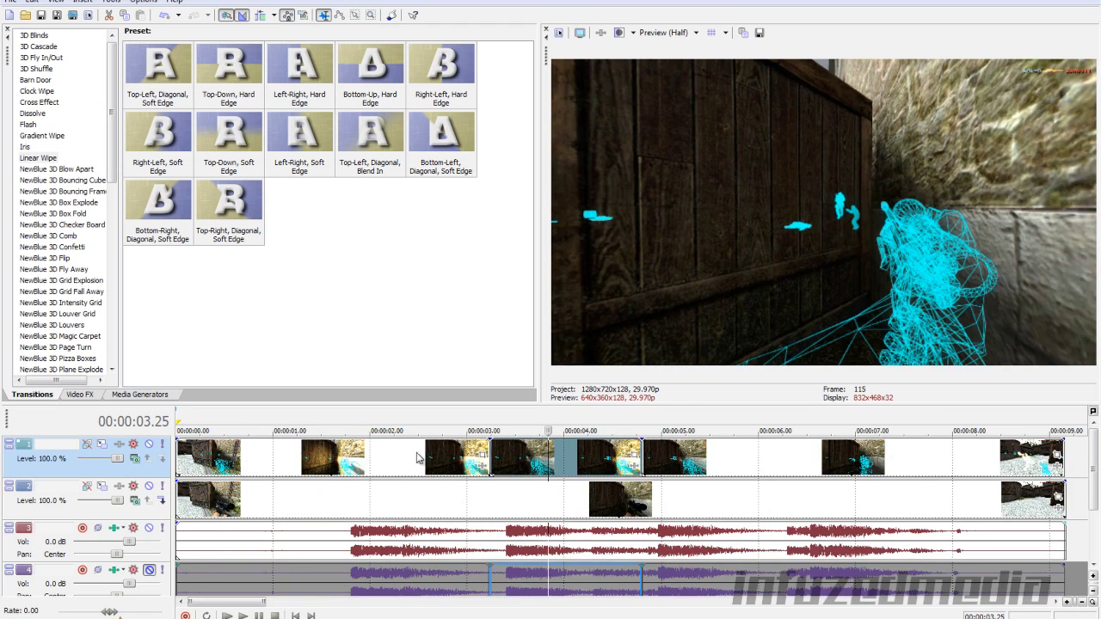
Enable Mask in the wireframe event's Pan/Crop and choose the Anchor Creation tool
click(637, 458)
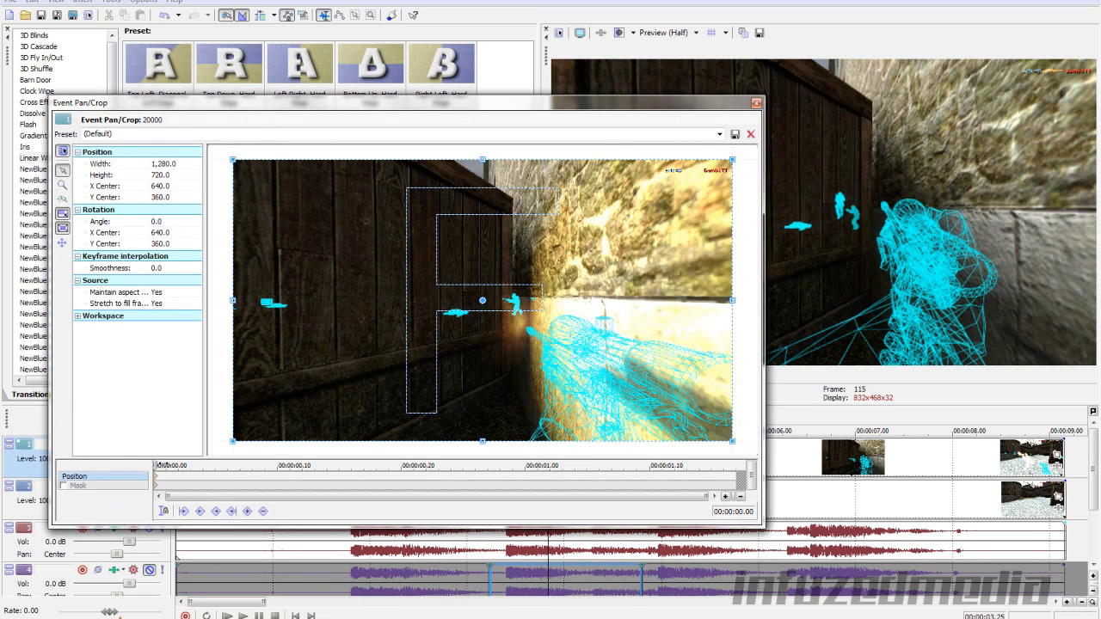
click(79, 486)
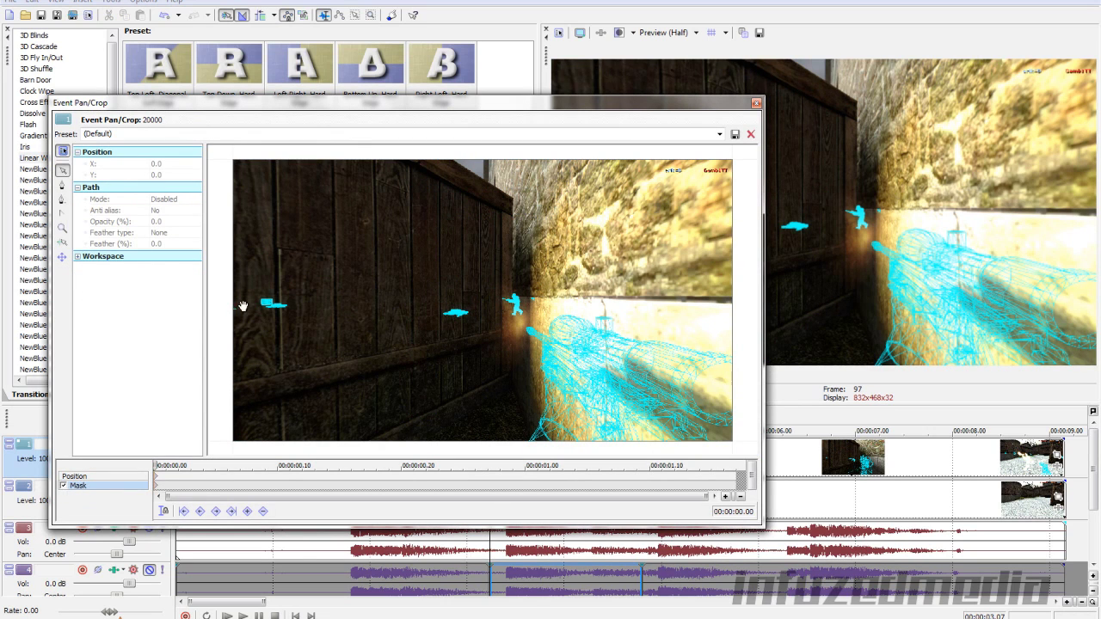
click(62, 187)
Draw a closed four-point rectangle mask covering the strip along the frame's left edge
click(230, 154)
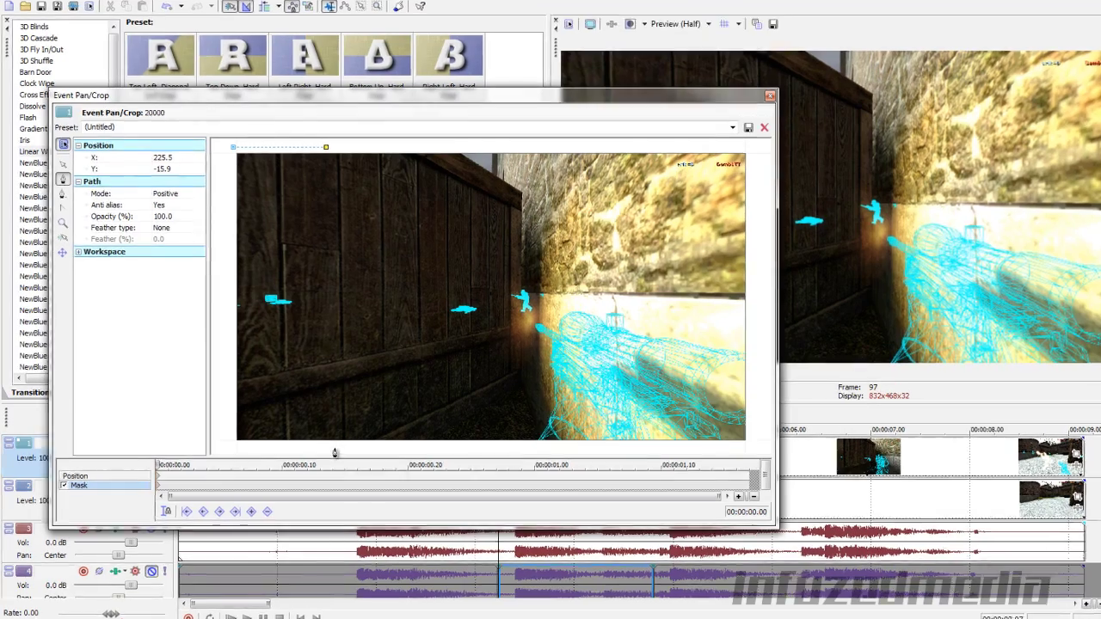
click(324, 451)
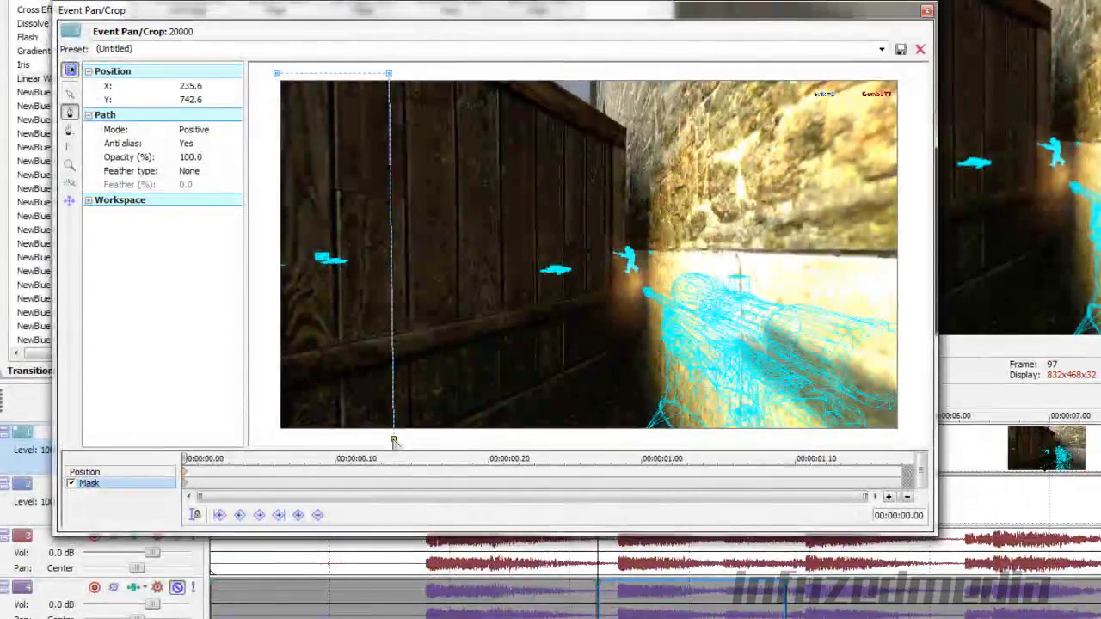
drag(393, 442, 390, 441)
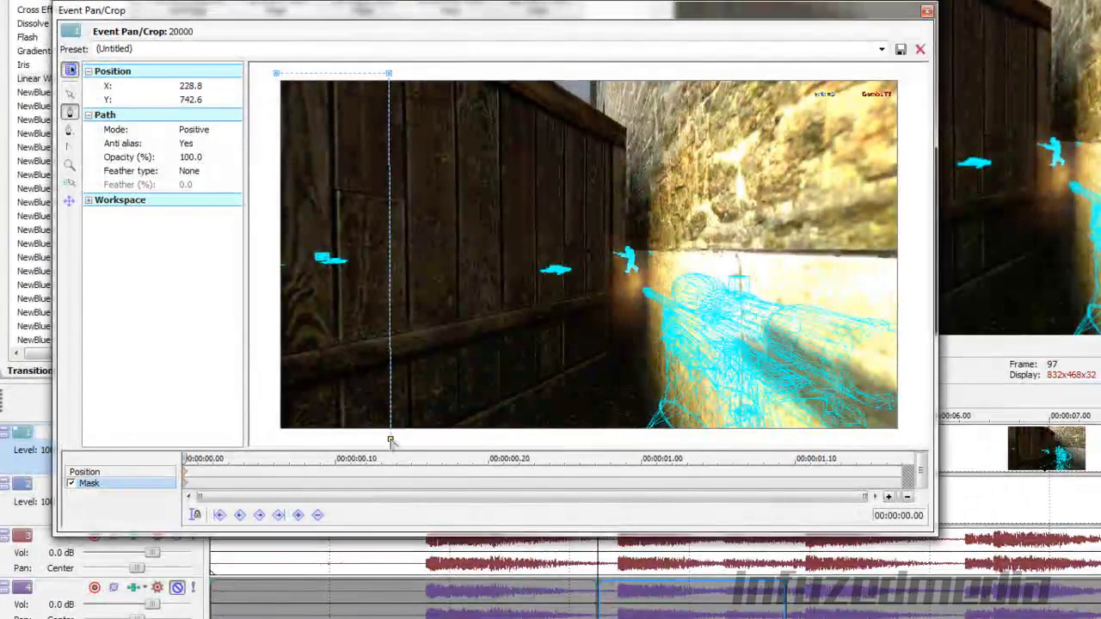
click(271, 443)
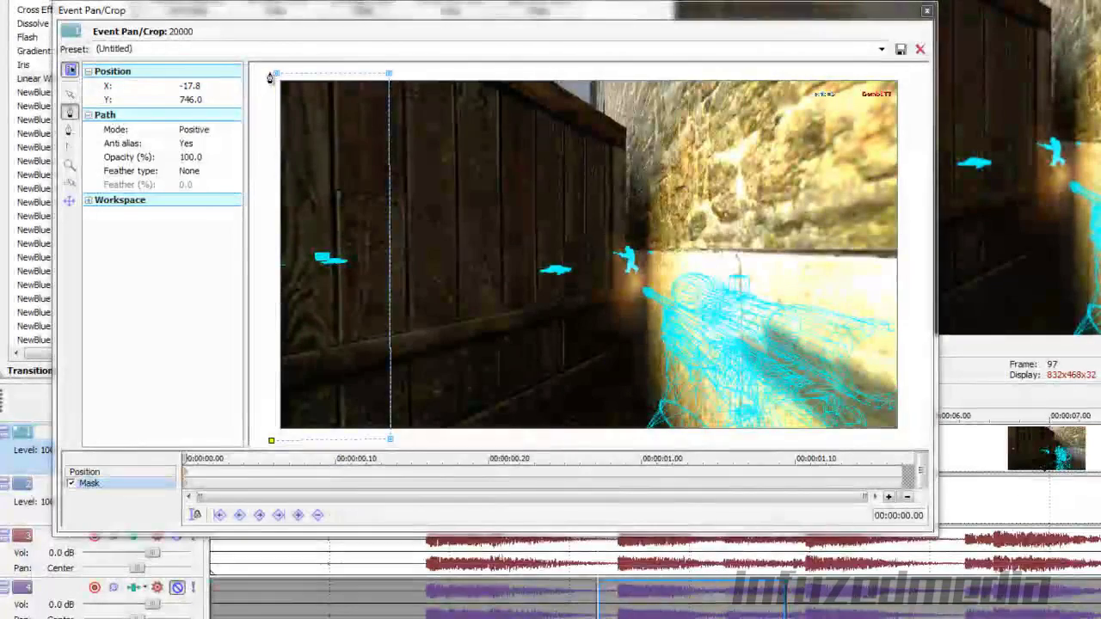
click(272, 76)
scroll(275, 76, up, 2)
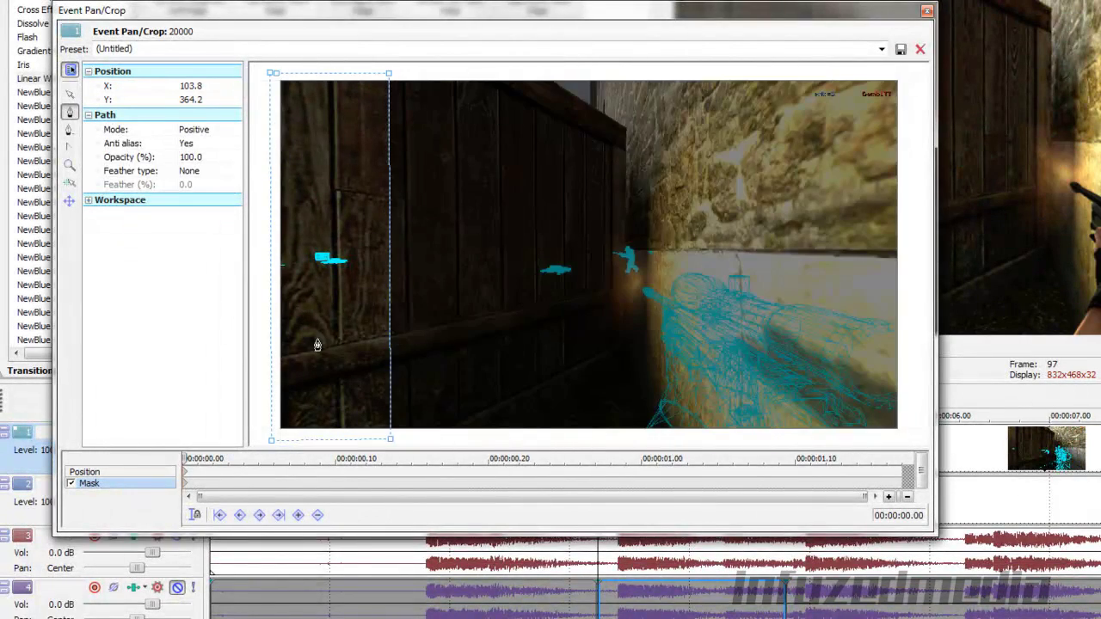
scroll(432, 263, down, 3)
drag(612, 17, 723, 95)
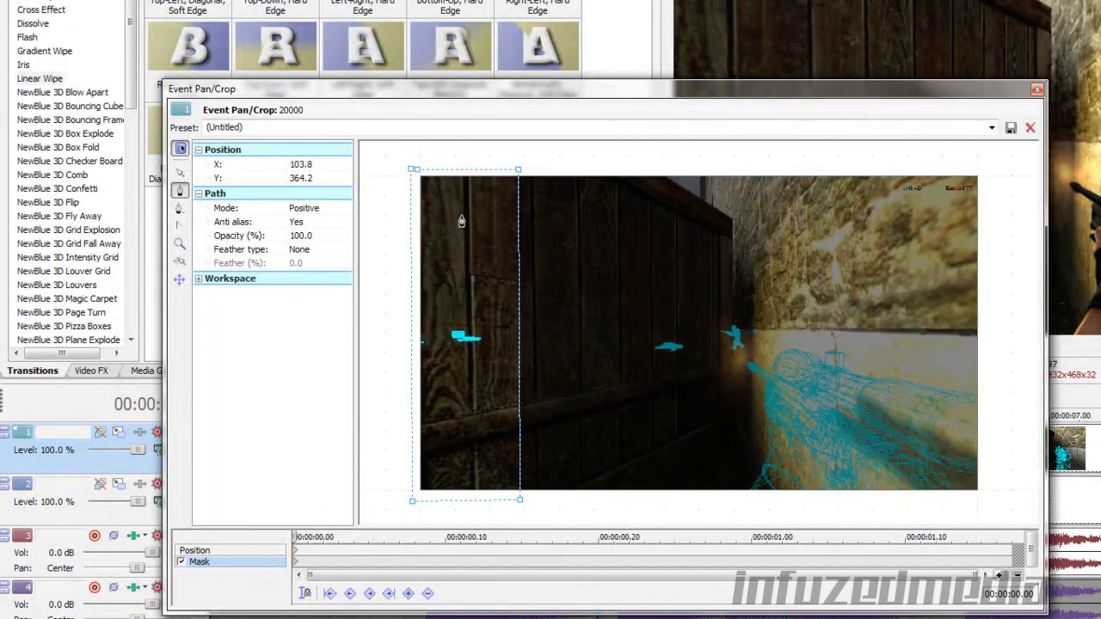
Move the mask rectangle just off the frame's left edge at the animation start
click(180, 172)
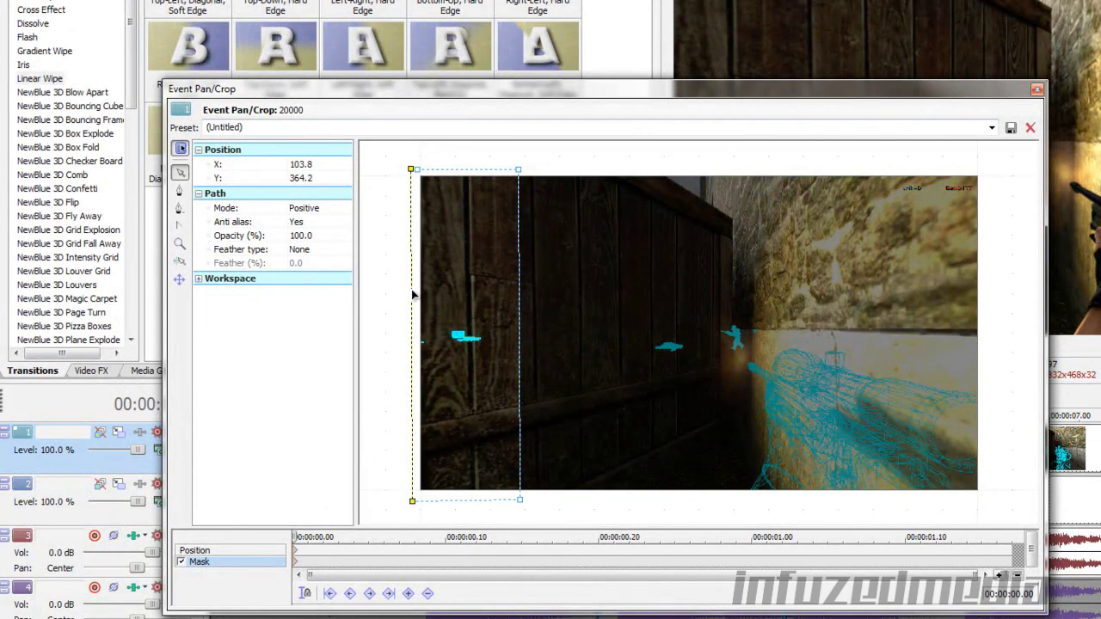
drag(413, 506, 313, 507)
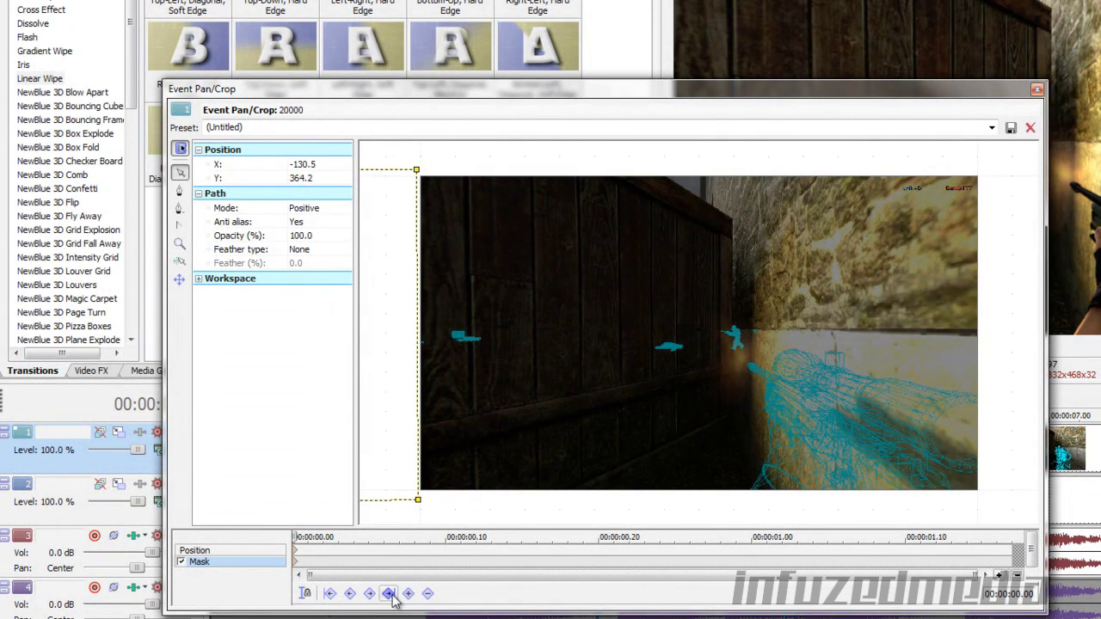
click(299, 537)
key(space)
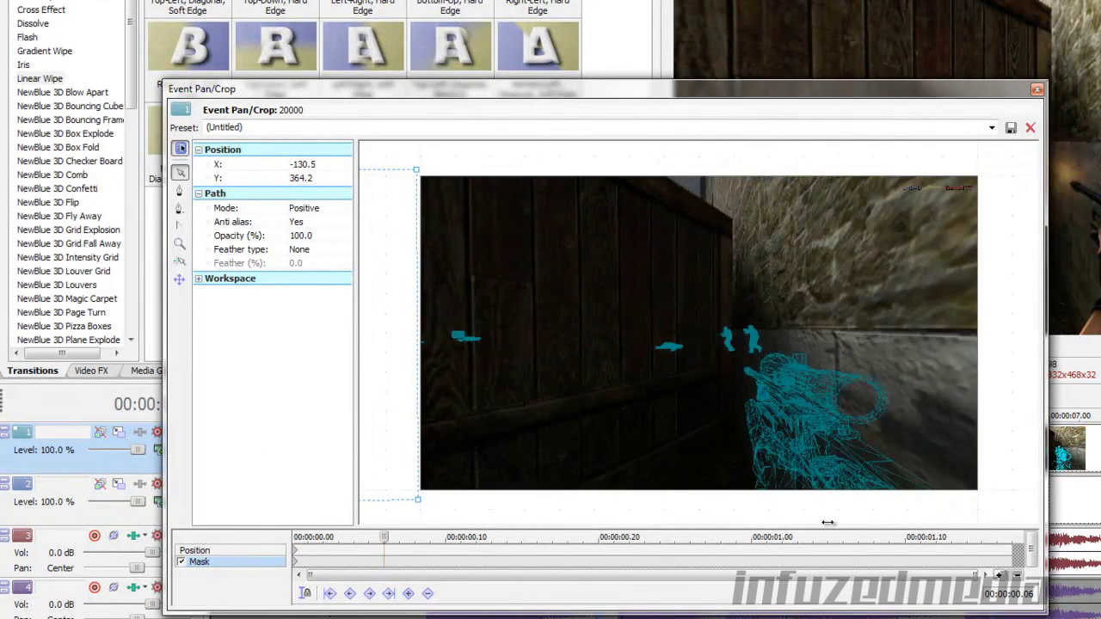
scroll(733, 374, down, 1)
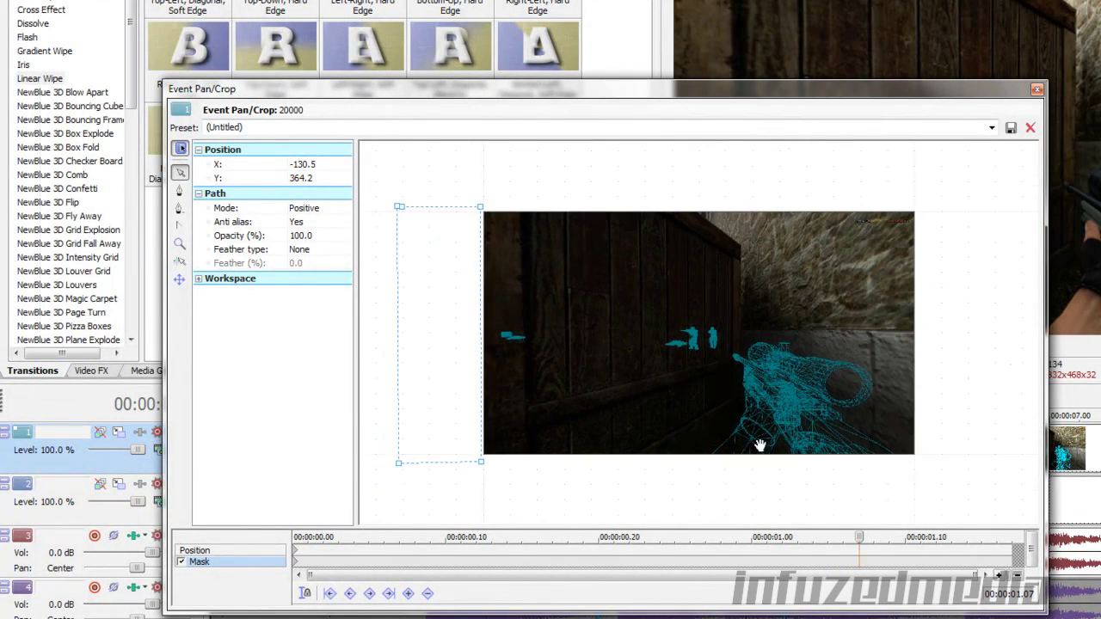
At 1.13 seconds, move the mask past the right edge and scrub to 4 s to check the reveal
drag(868, 535, 950, 537)
click(482, 209)
drag(484, 211, 999, 210)
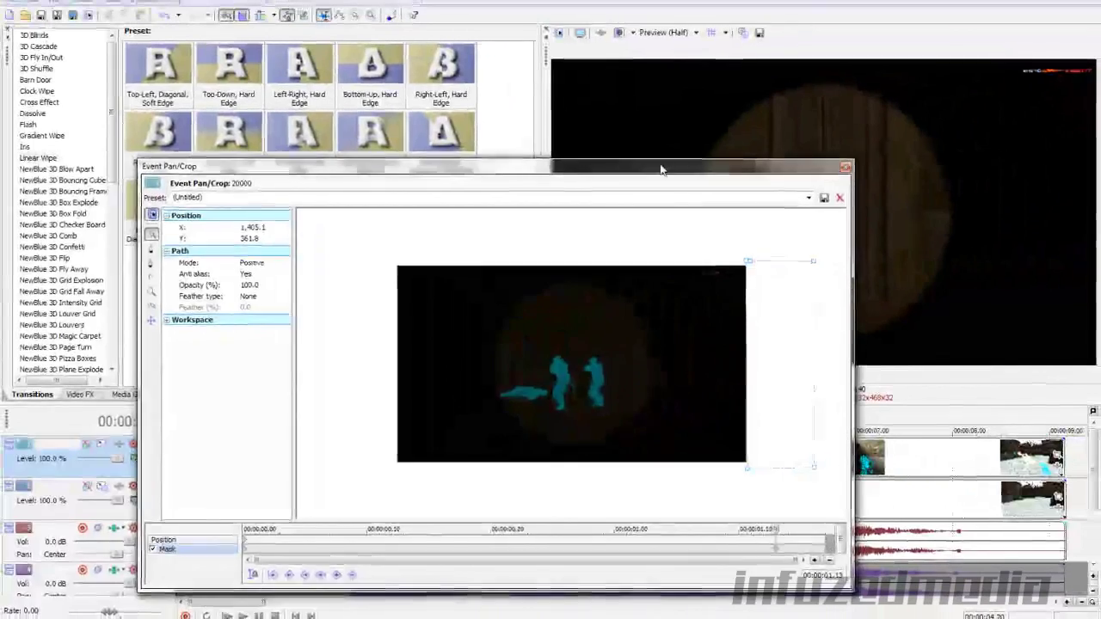
drag(660, 170, 257, 173)
click(500, 431)
drag(500, 431, 580, 430)
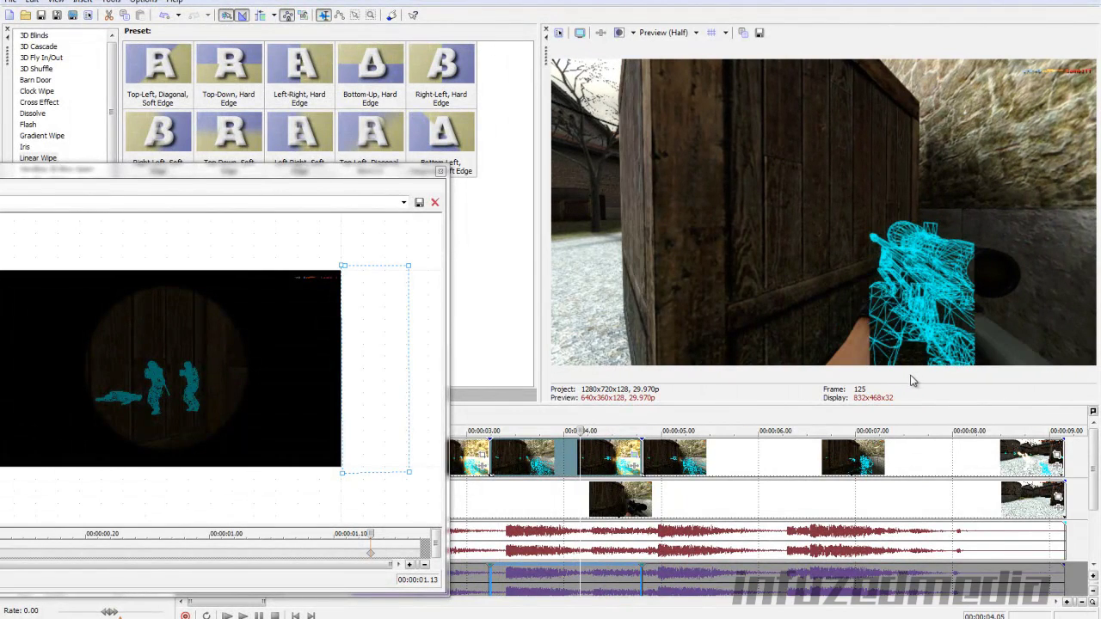
Set the mask feather type to Out at the 1.13-second keyframe
drag(443, 158, 442, 138)
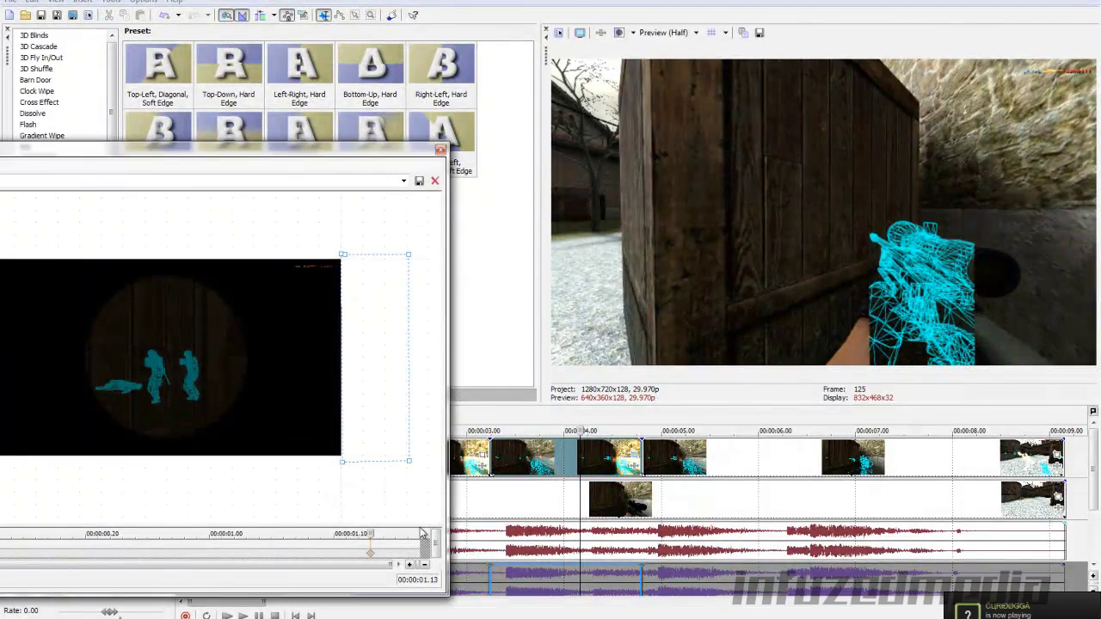
click(372, 557)
drag(308, 169, 609, 139)
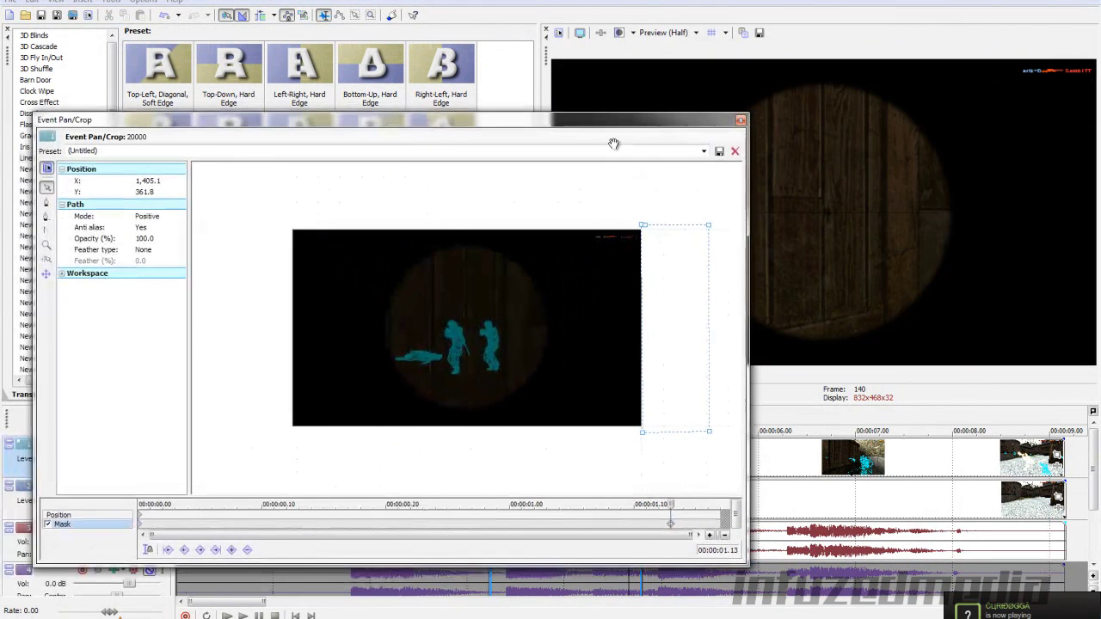
click(143, 250)
click(148, 271)
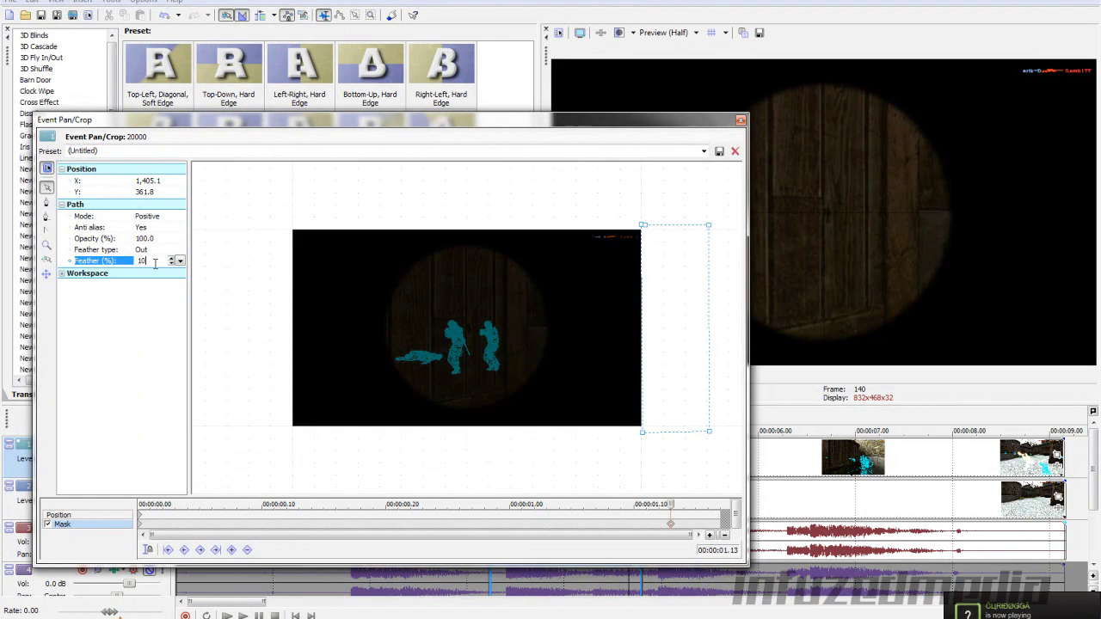
Give the first mask keyframe an Out feather of 10%, then close the Pan/Crop editor
click(142, 527)
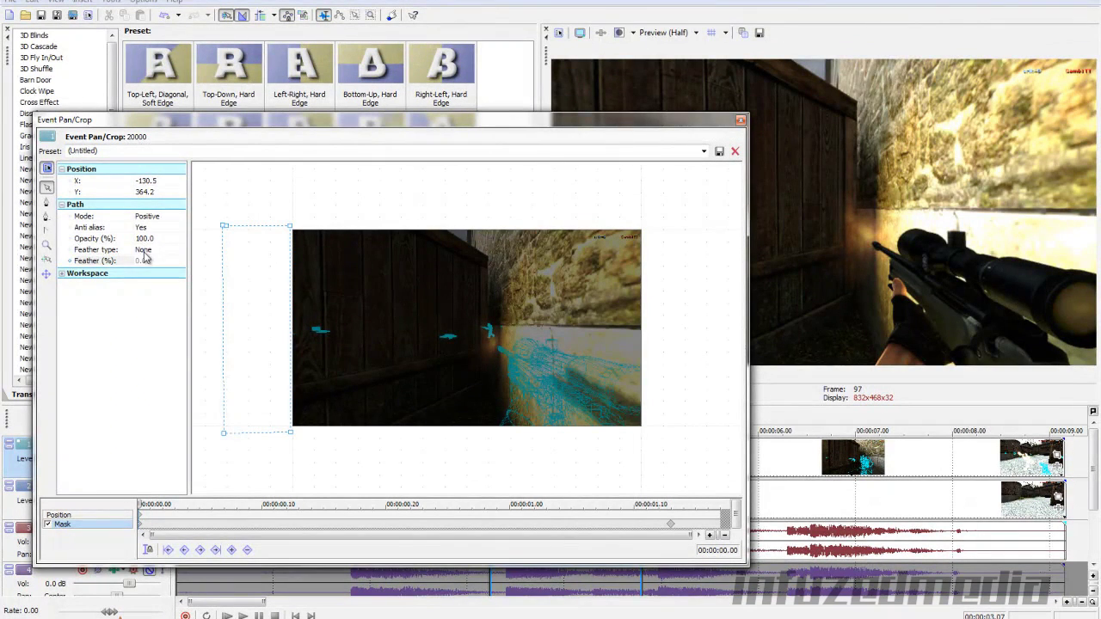
click(143, 251)
click(144, 268)
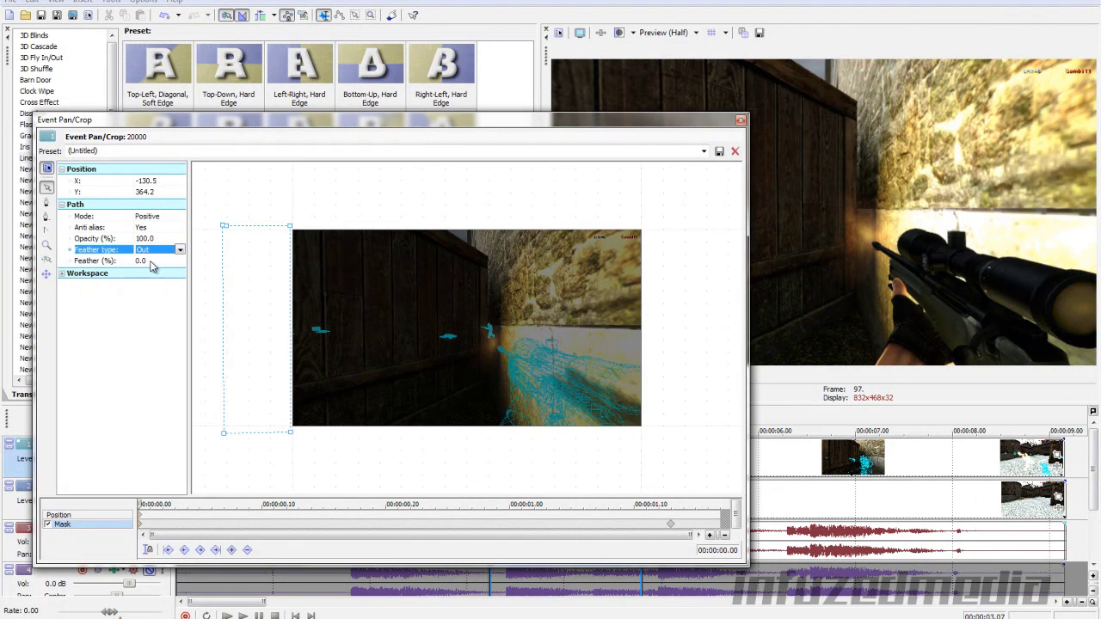
click(150, 261)
text(10)
key(Return)
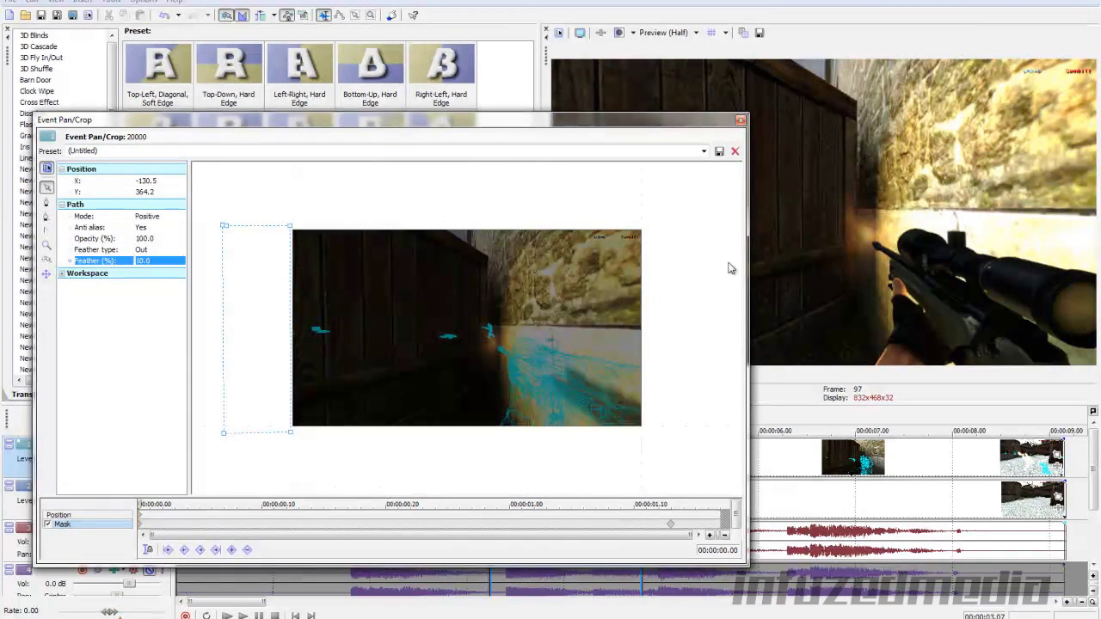
click(740, 124)
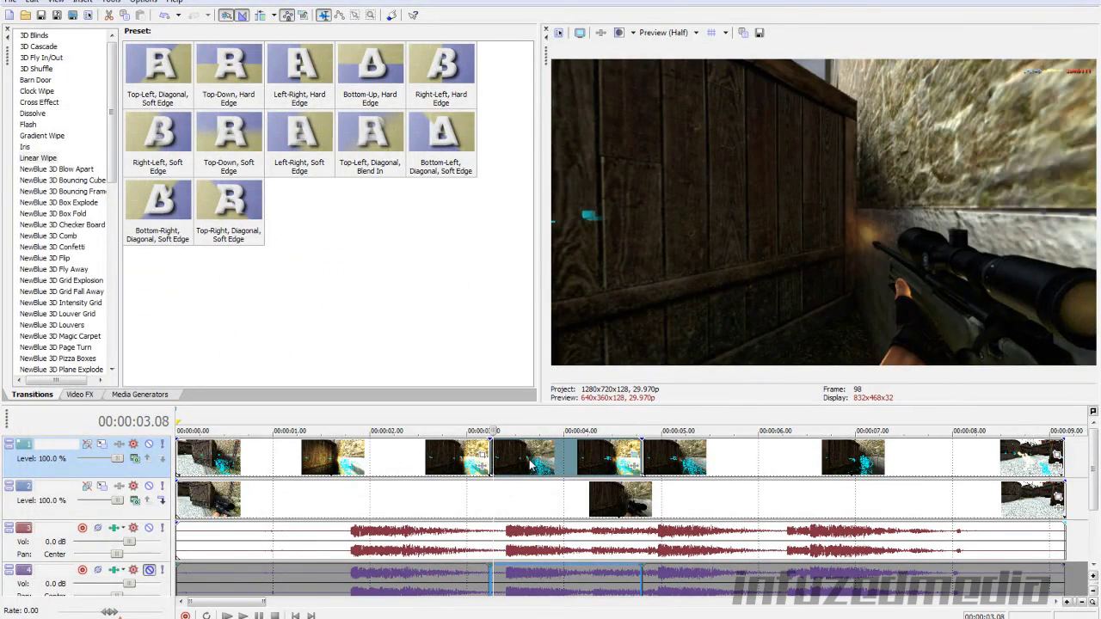
click(519, 465)
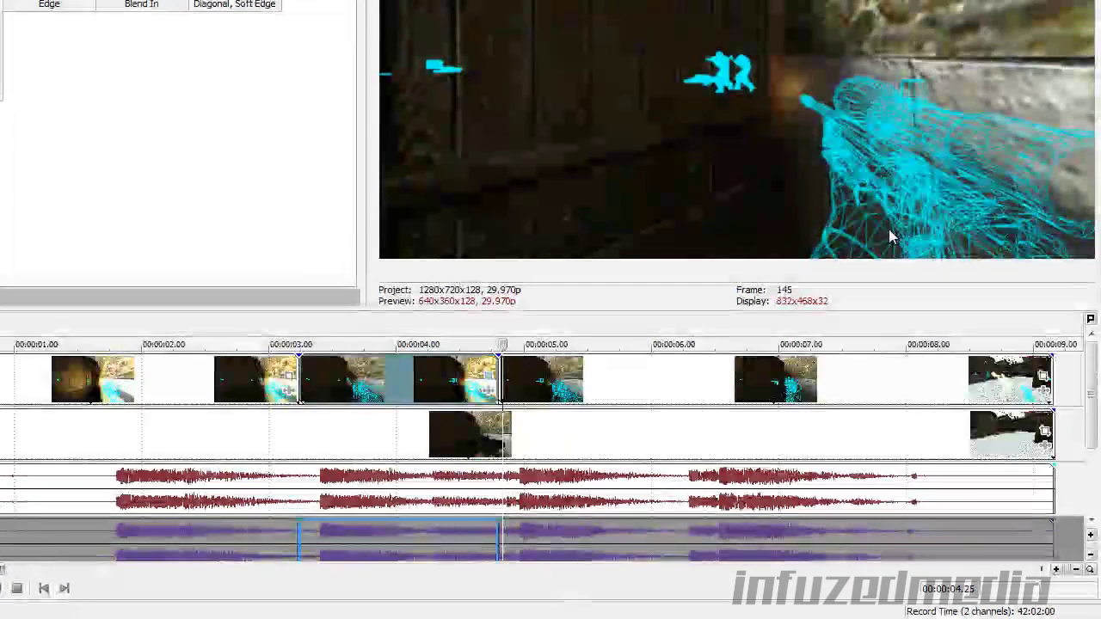
key(Left)
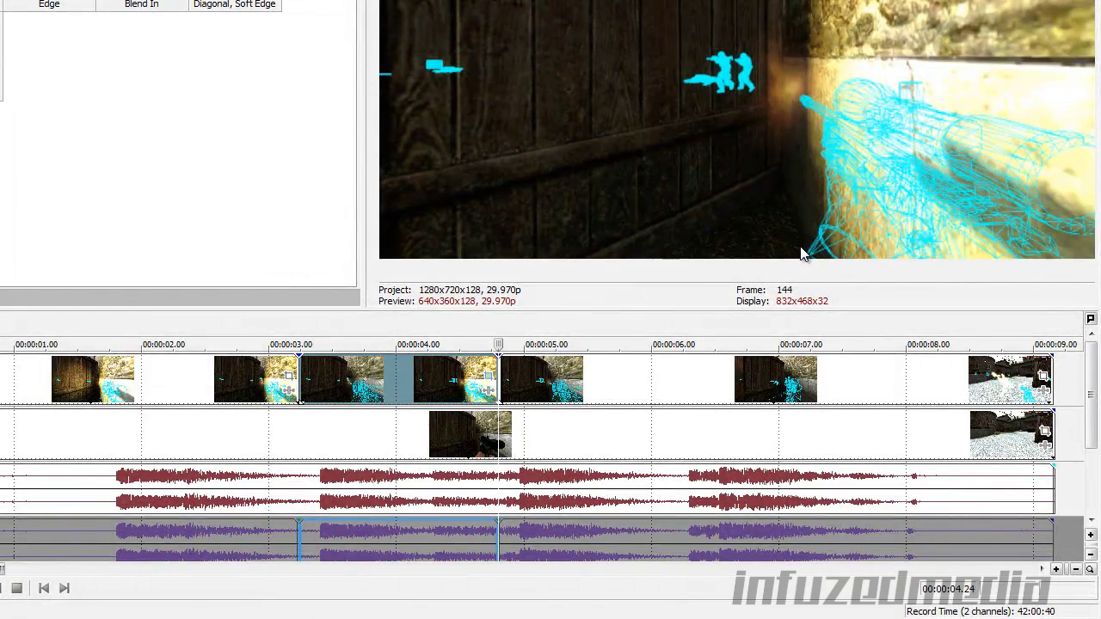
key(Right)
key(Right)
key(Right)
key(Right)
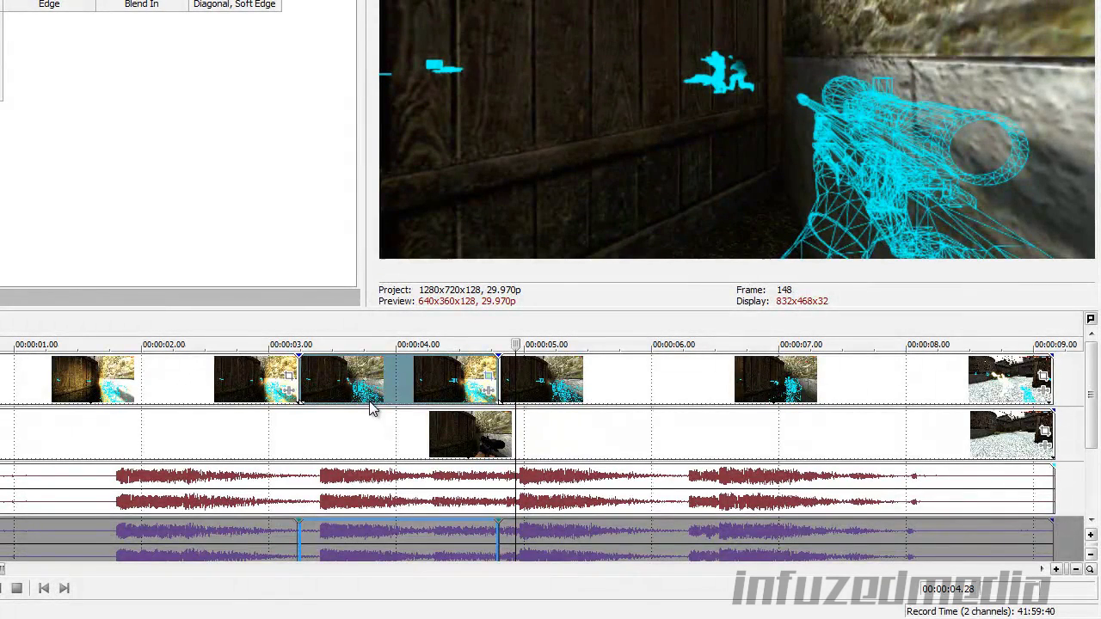
Split the top-track event at 00:00:03.12 and 00:00:06.13, then select the middle piece
click(369, 400)
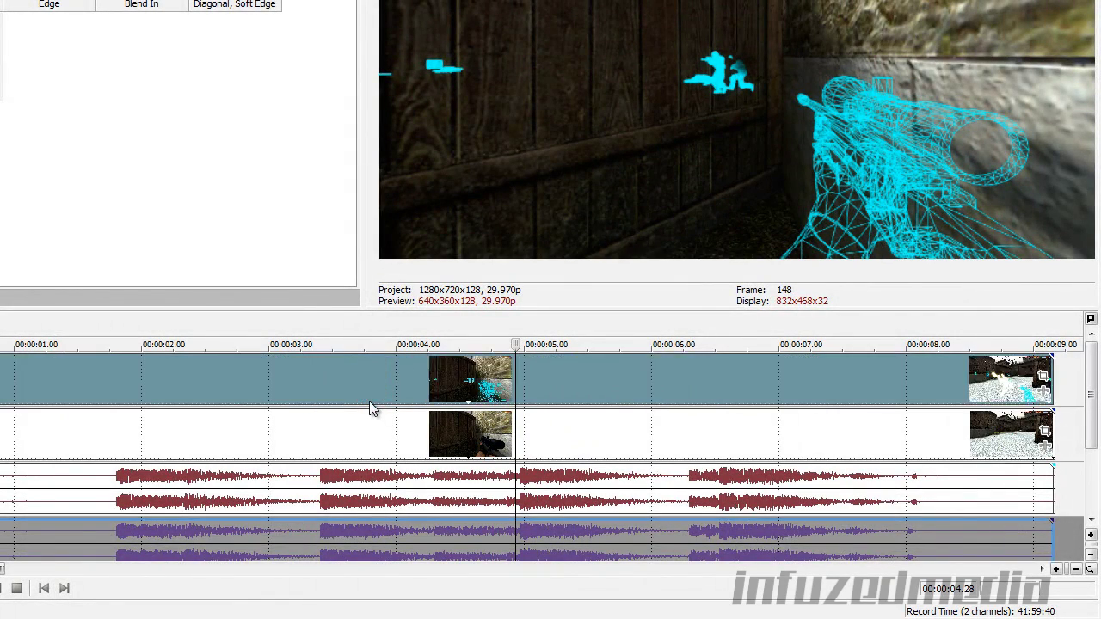
click(320, 381)
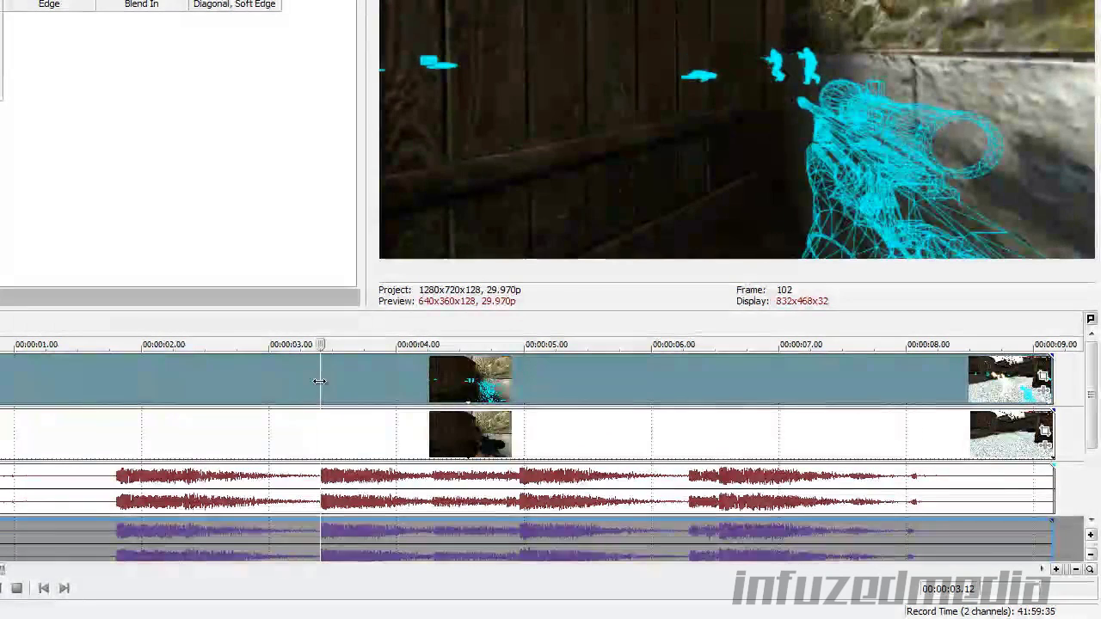
key(s)
click(708, 378)
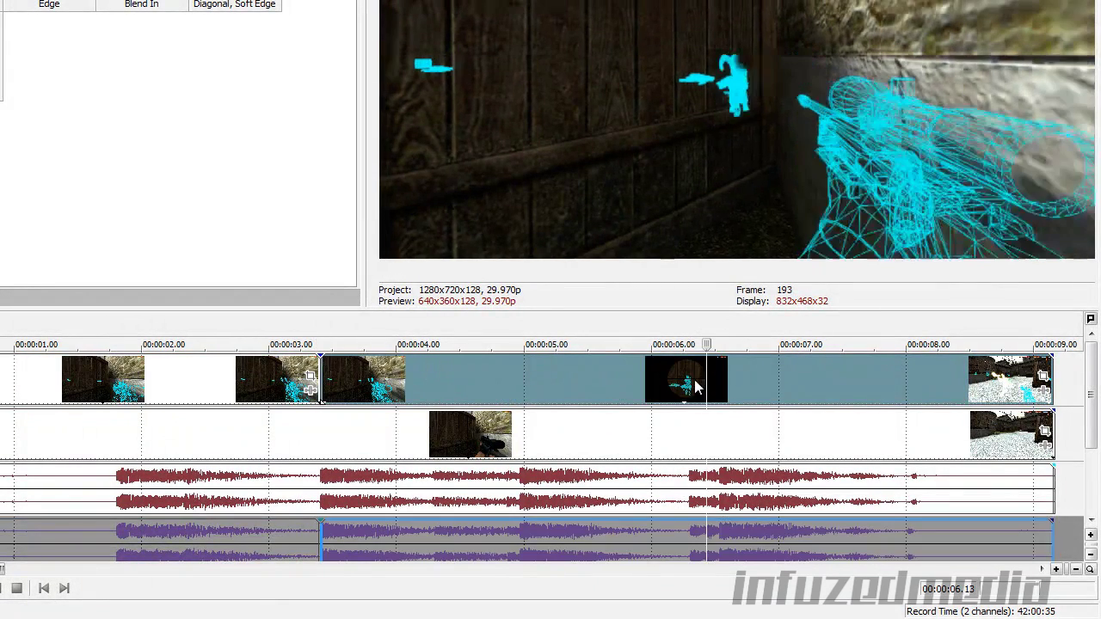
key(s)
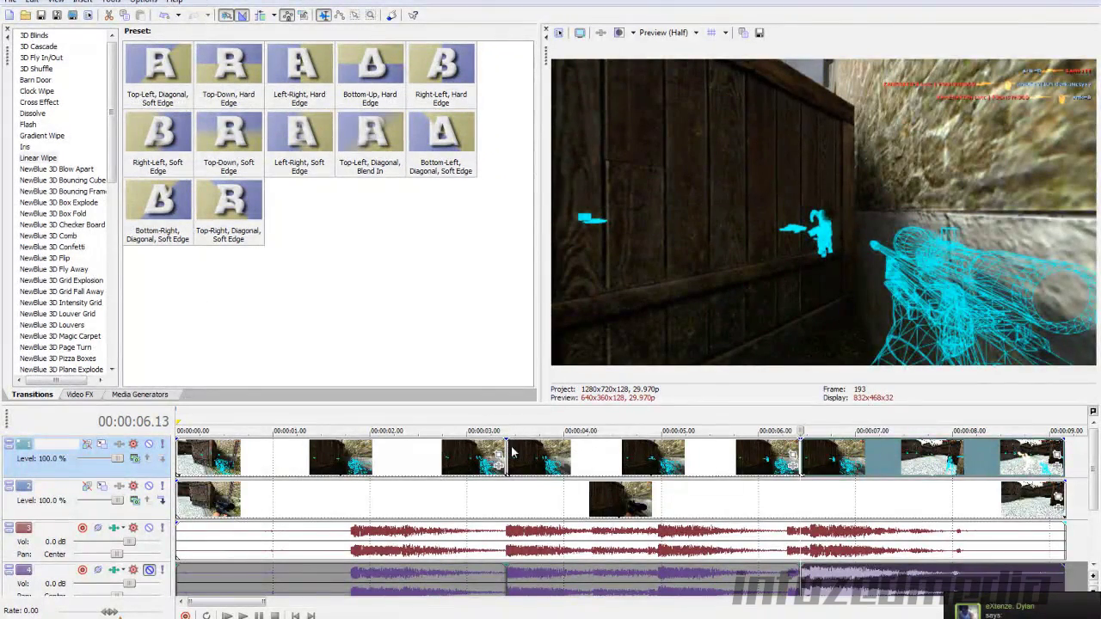
click(511, 448)
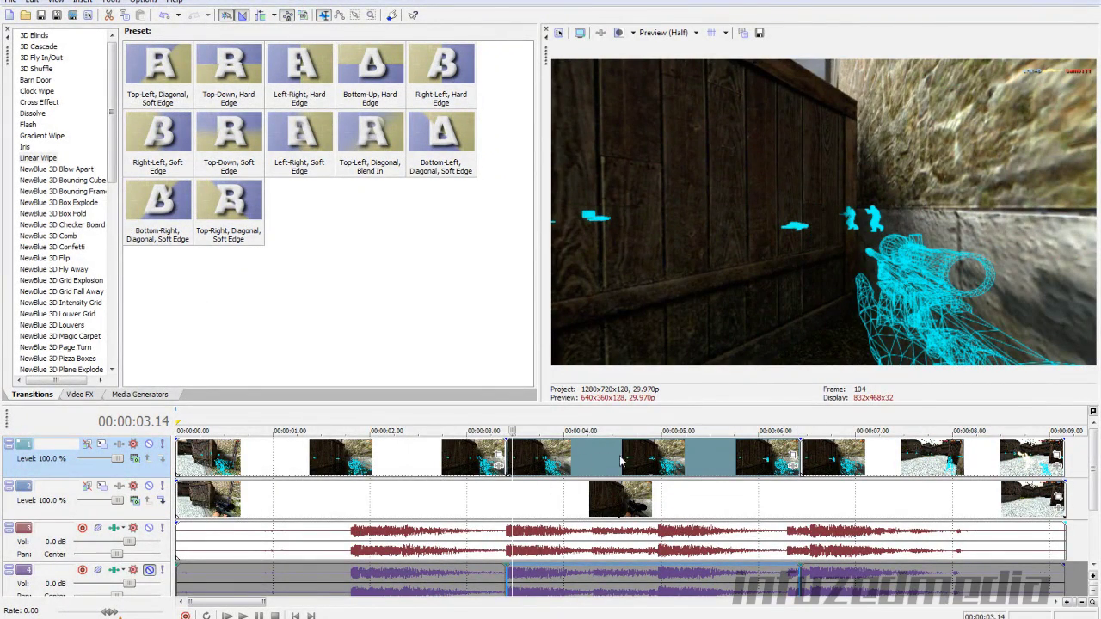
Fade the middle top-track piece in at its start and out at its end
drag(515, 438, 654, 437)
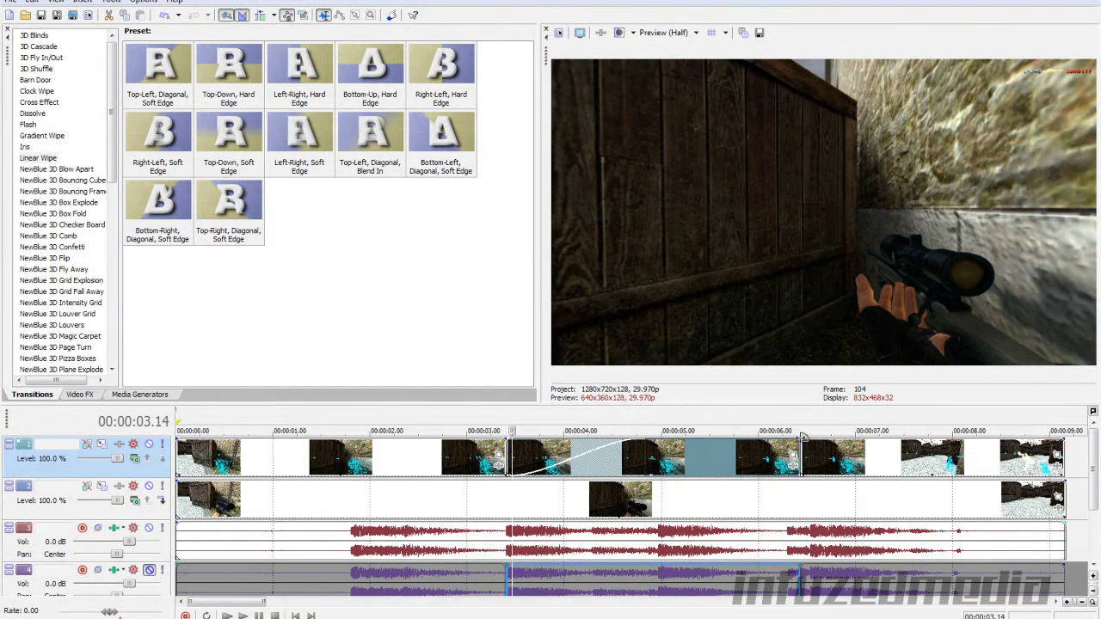
drag(796, 437, 664, 446)
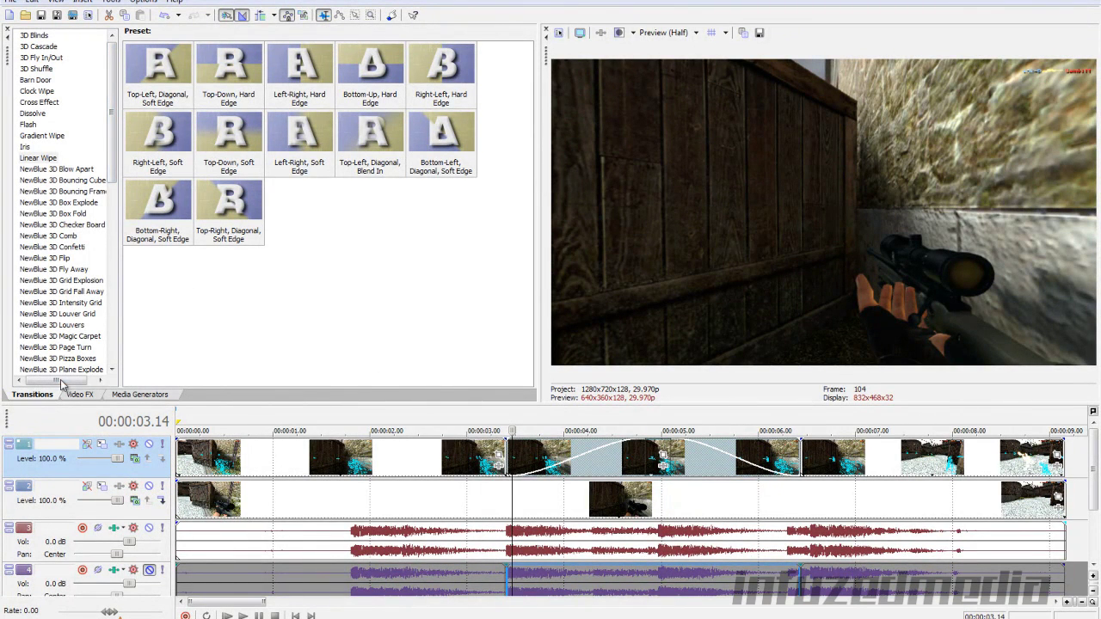
click(34, 160)
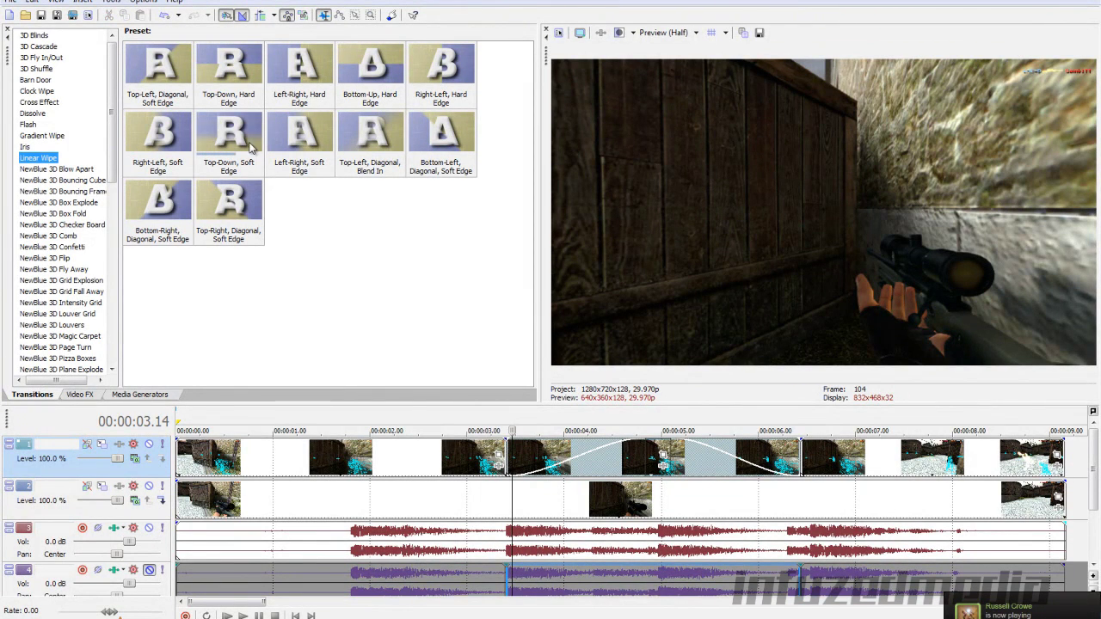
Apply 'Top-Down, Soft Edge' Linear Wipes to both fades, angling the fade-in wipe to about 270°
drag(245, 140, 566, 469)
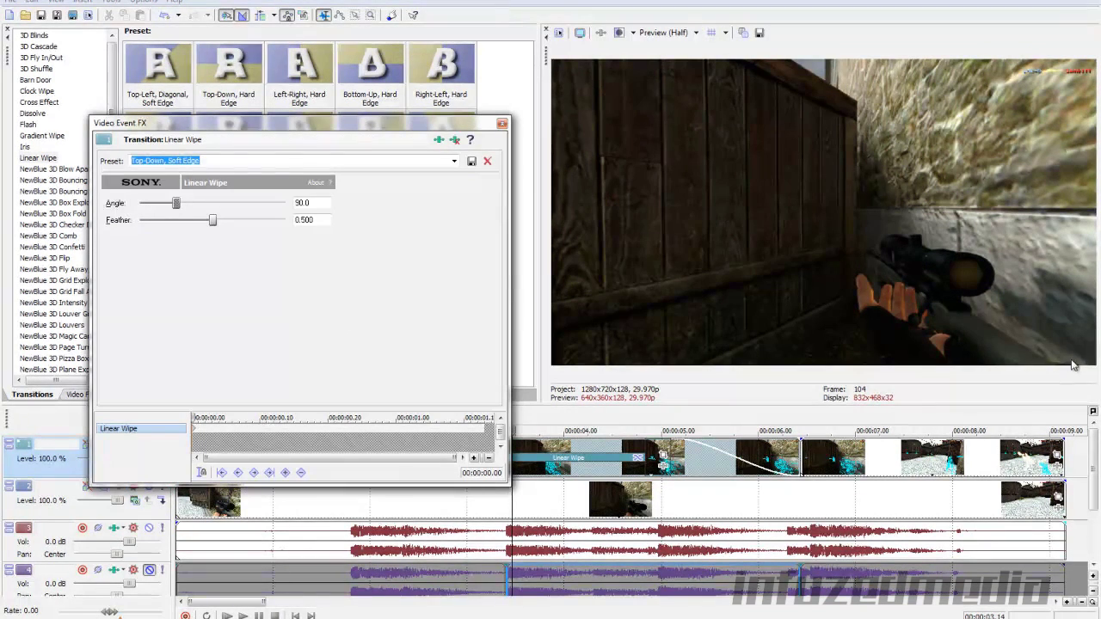
drag(175, 204, 254, 209)
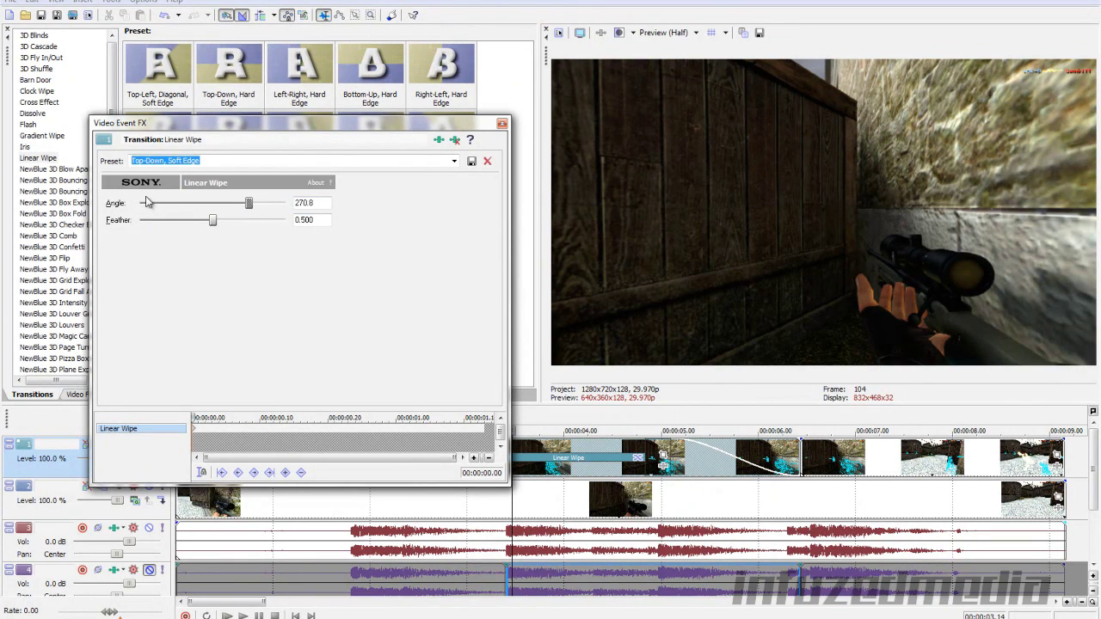
click(502, 124)
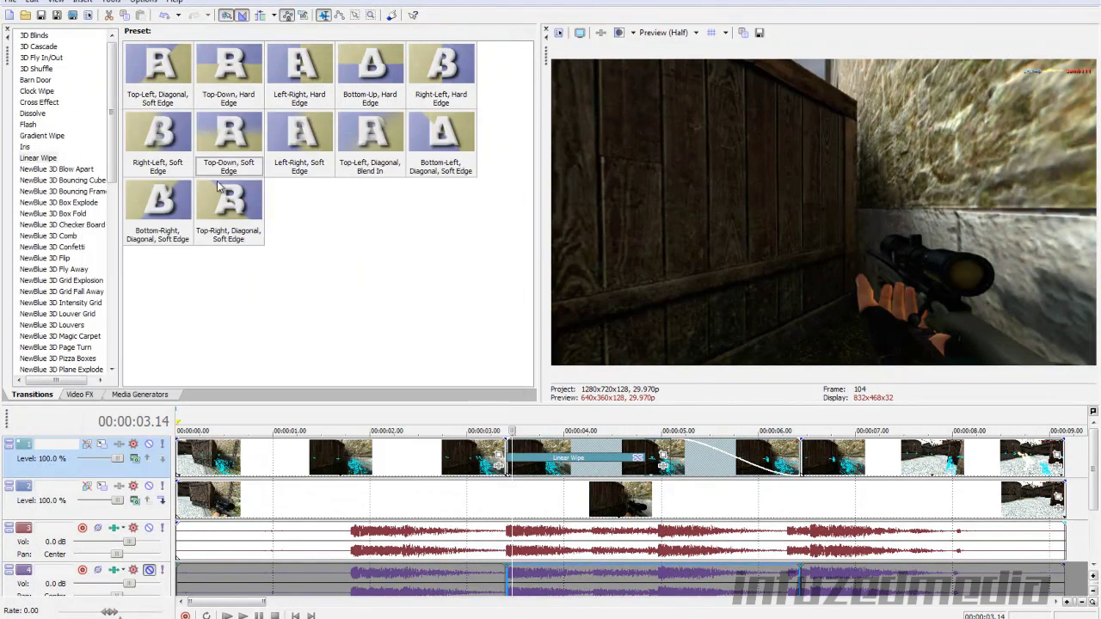
drag(254, 156, 719, 454)
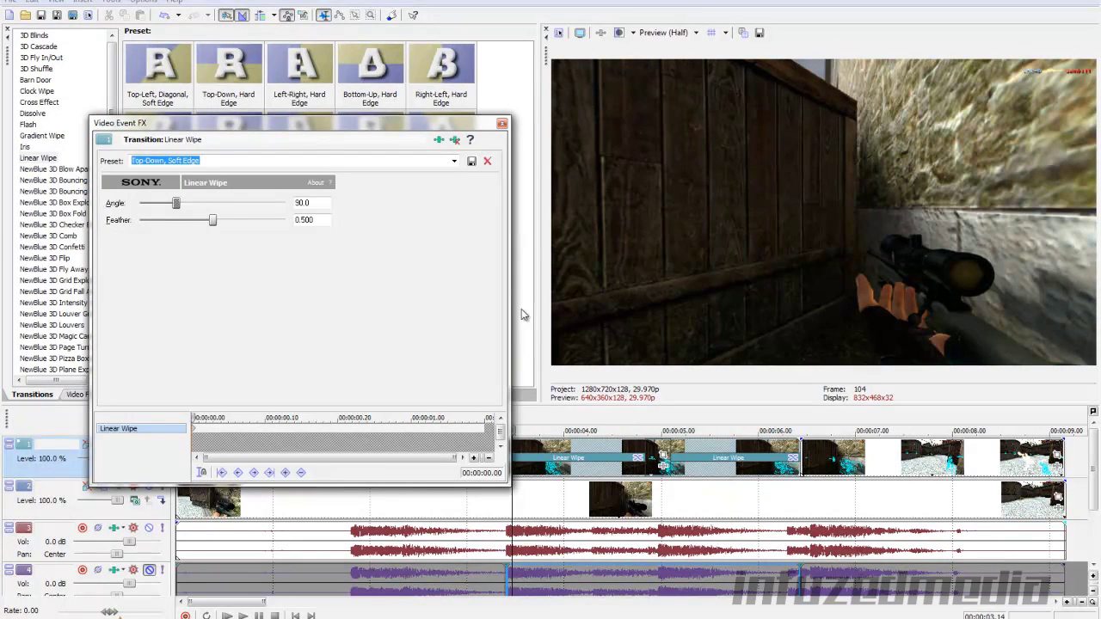
click(501, 125)
drag(509, 431, 507, 431)
key(space)
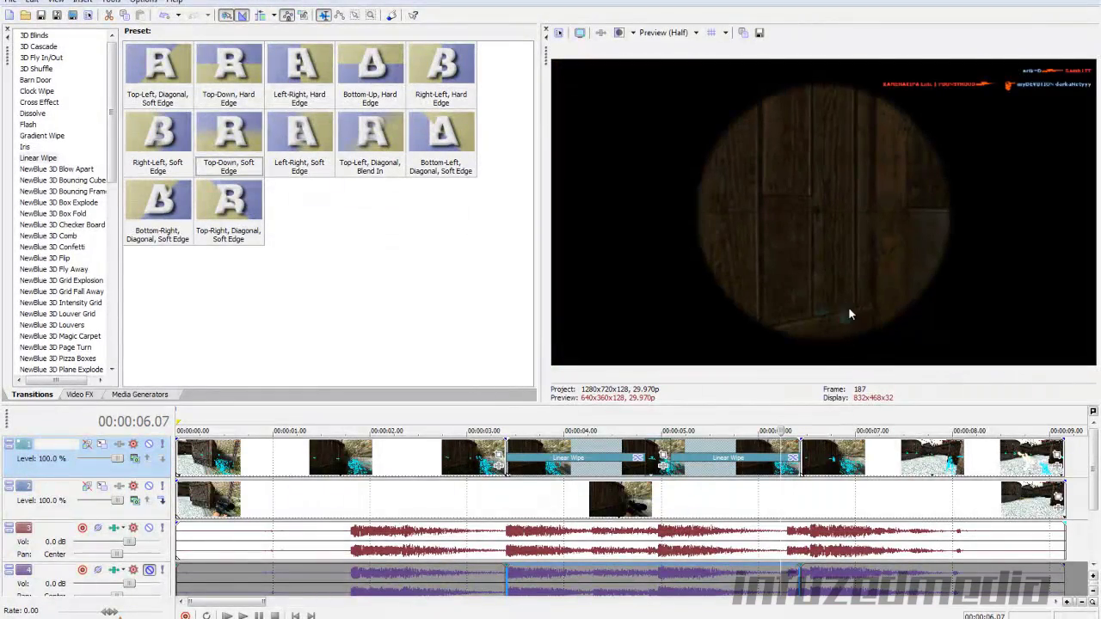
Undo the track 1 splits and fades, then turn on Mask for the last top-track event
click(651, 479)
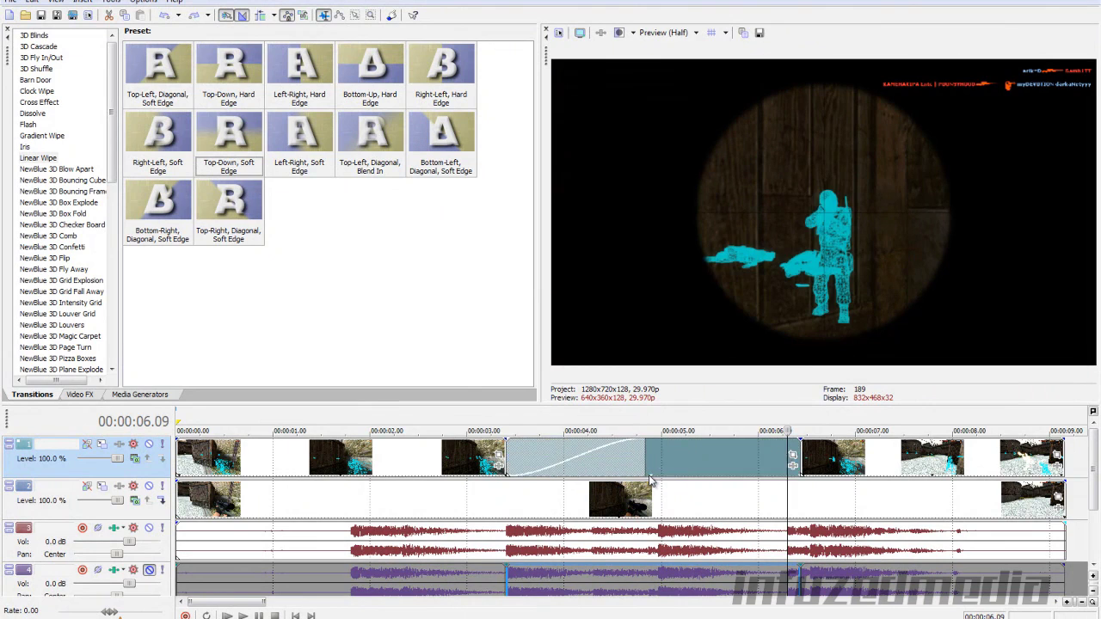
key(ctrl+z)
key(ctrl+z)
key(ctrl+z)
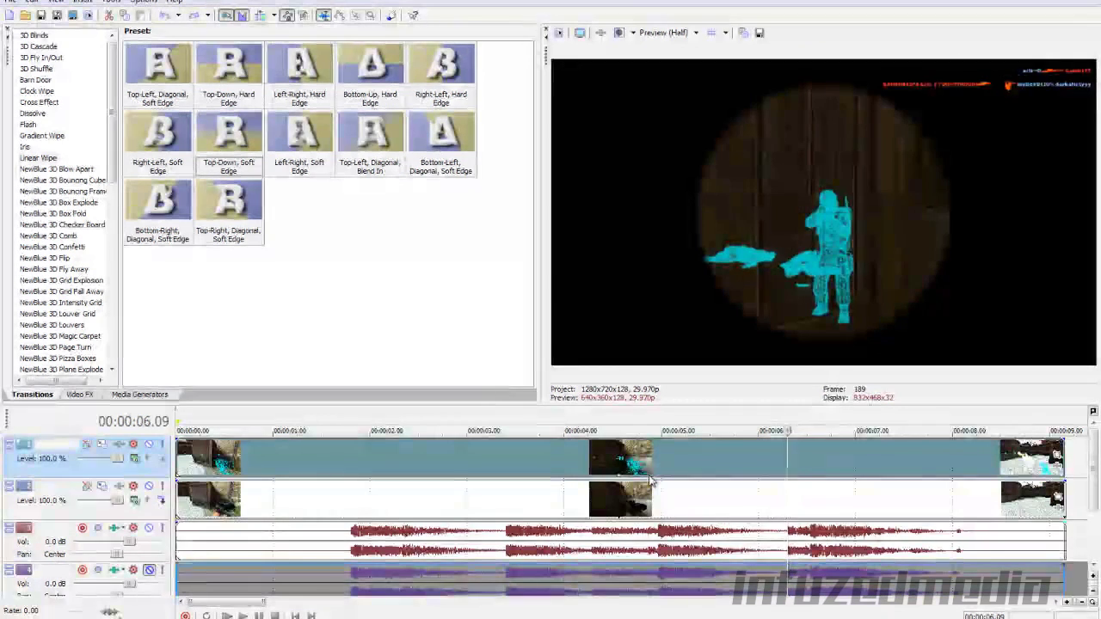
click(651, 472)
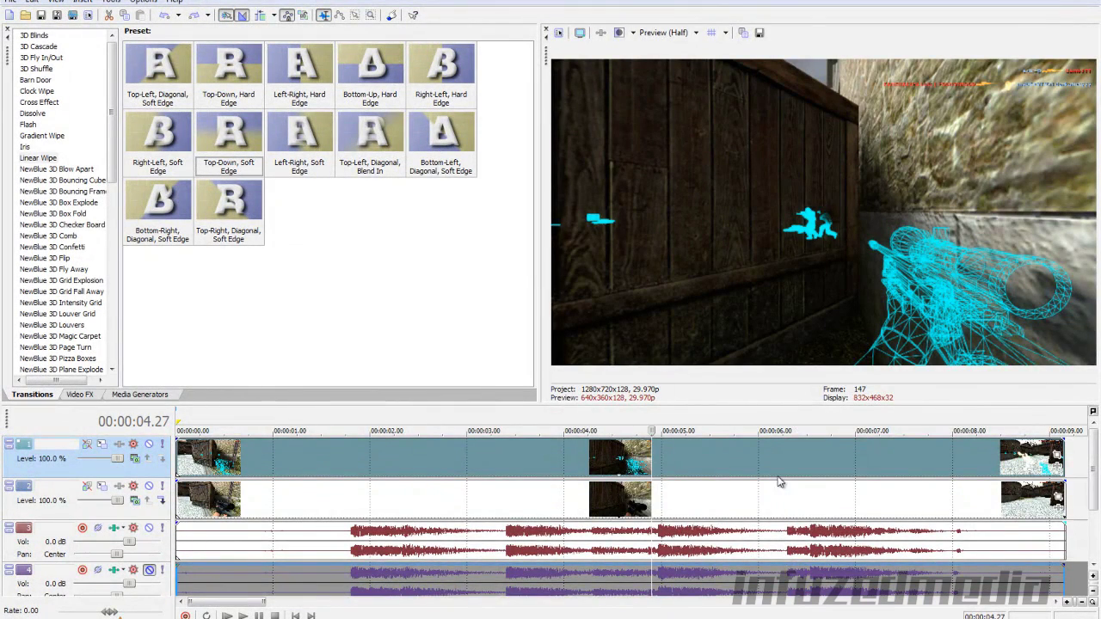
scroll(919, 475, down, 2)
click(837, 456)
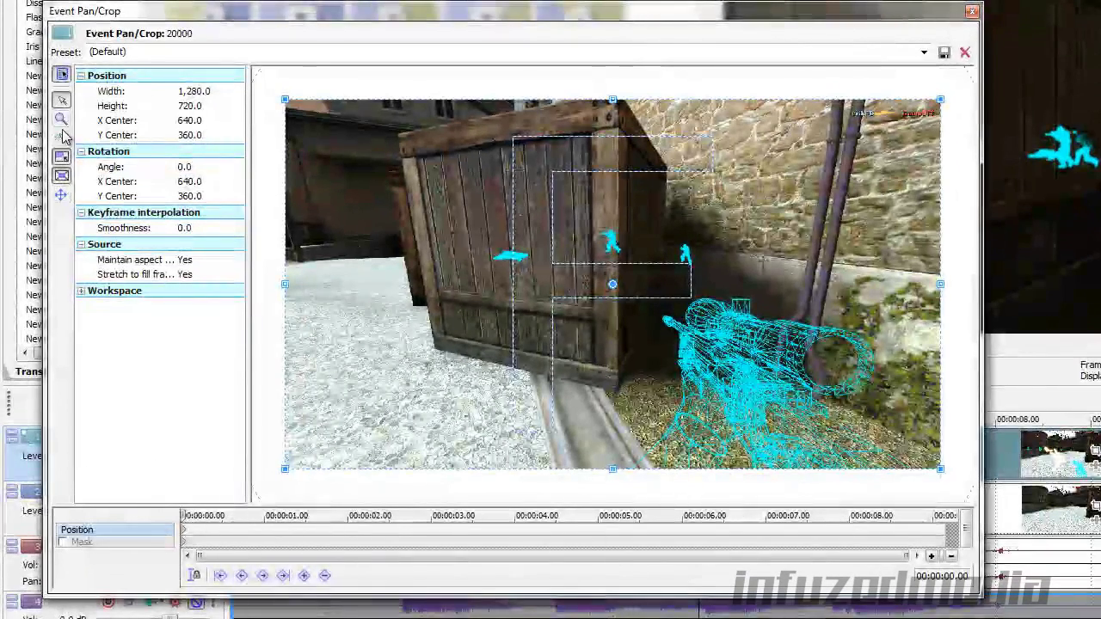
click(81, 543)
click(62, 543)
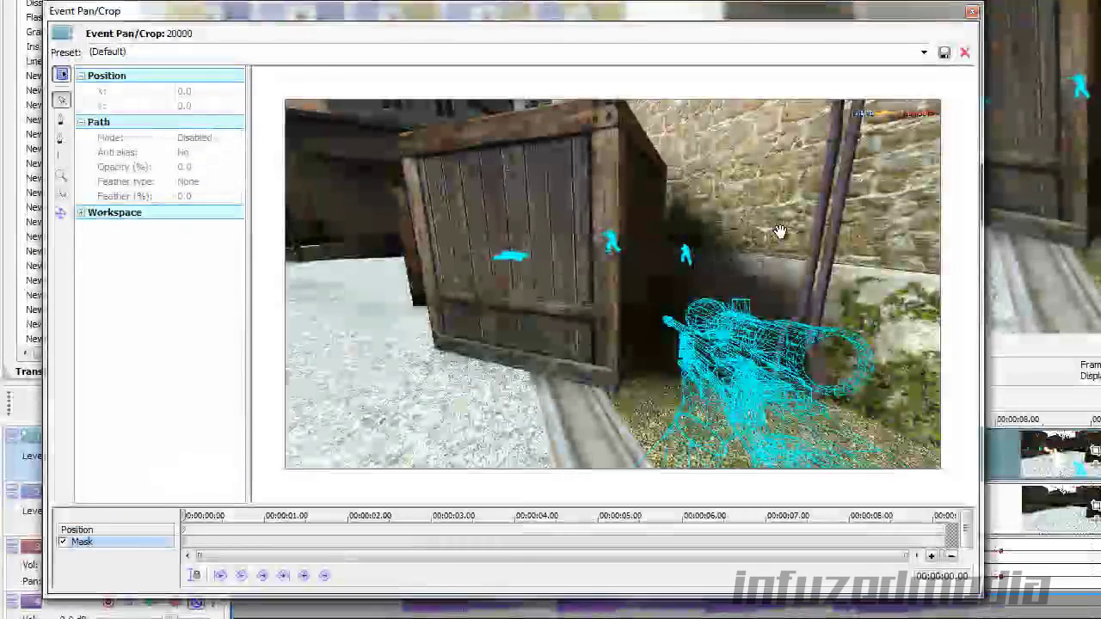
Outline the wireframe rifle with a closed seven-point mask path and play it back
click(639, 303)
click(574, 456)
click(617, 486)
click(920, 482)
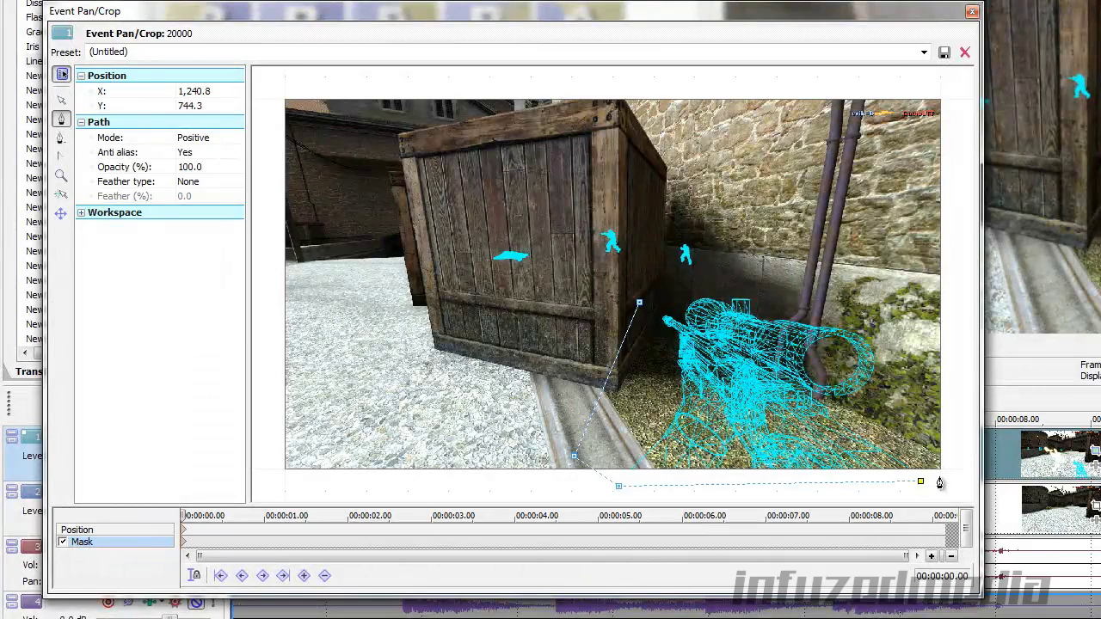
click(917, 408)
click(899, 297)
click(678, 276)
click(639, 302)
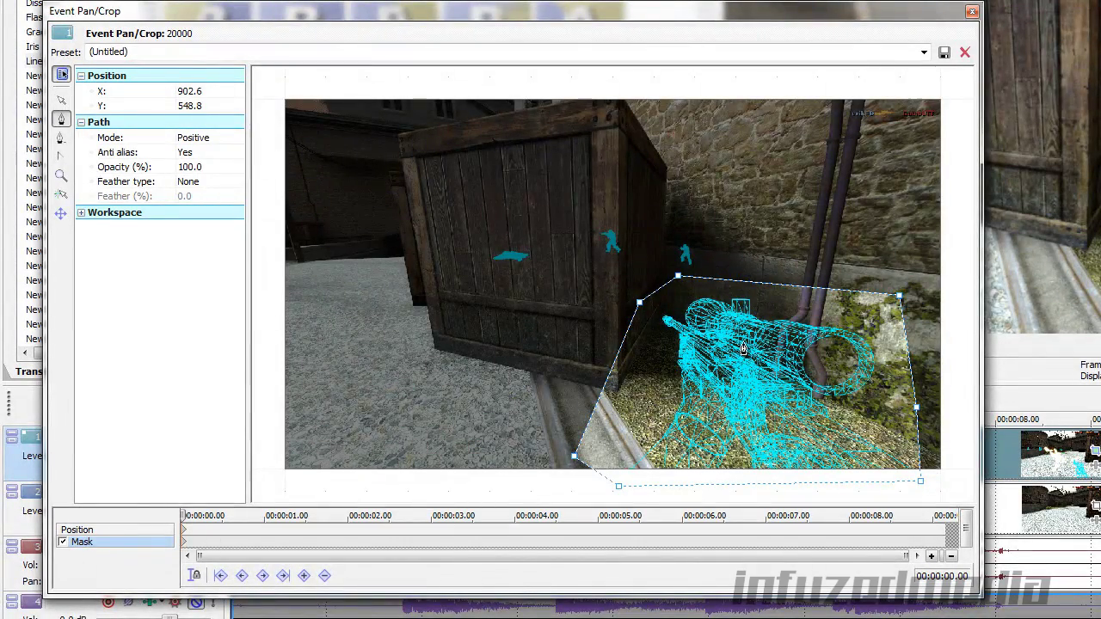
click(254, 530)
key(space)
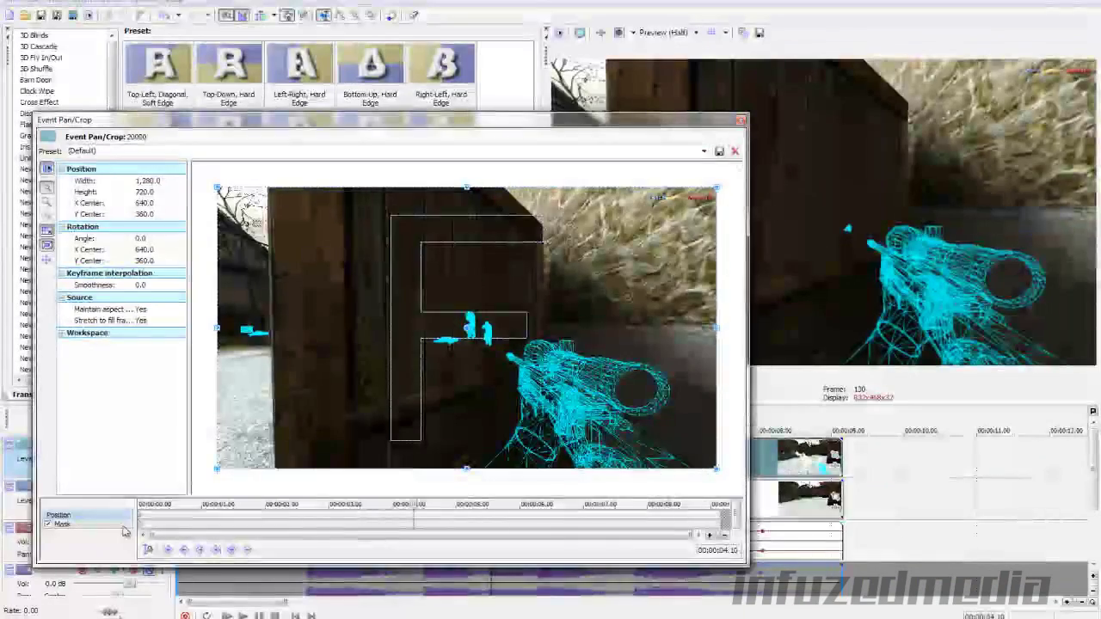
Toggle the rifle mask off to compare the unmasked clip, then close Event Pan/Crop
click(68, 526)
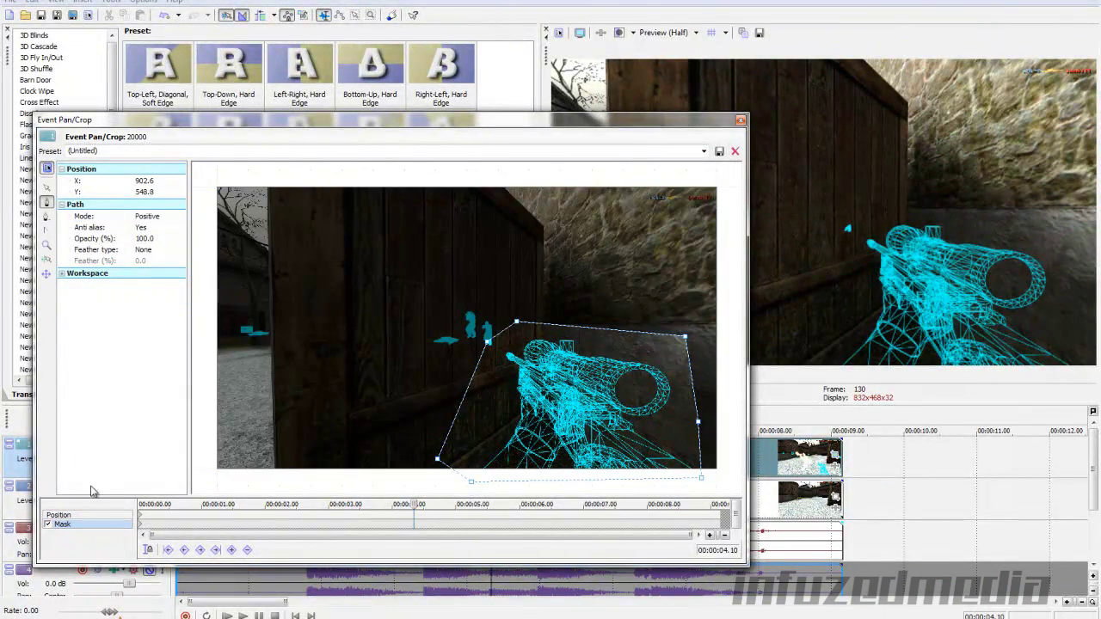
click(48, 525)
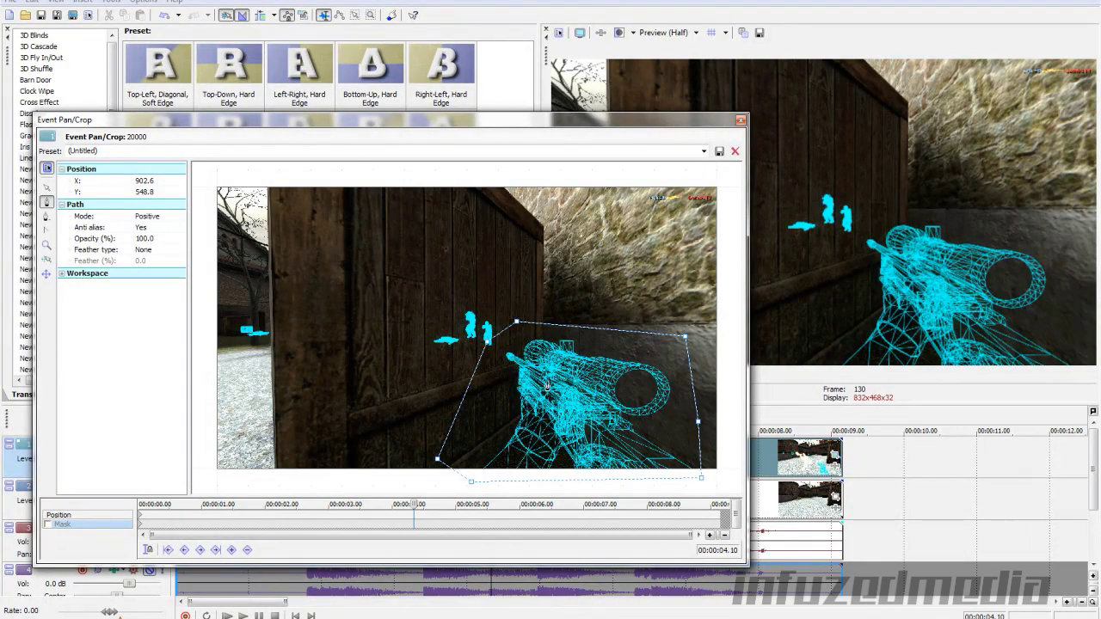
click(741, 120)
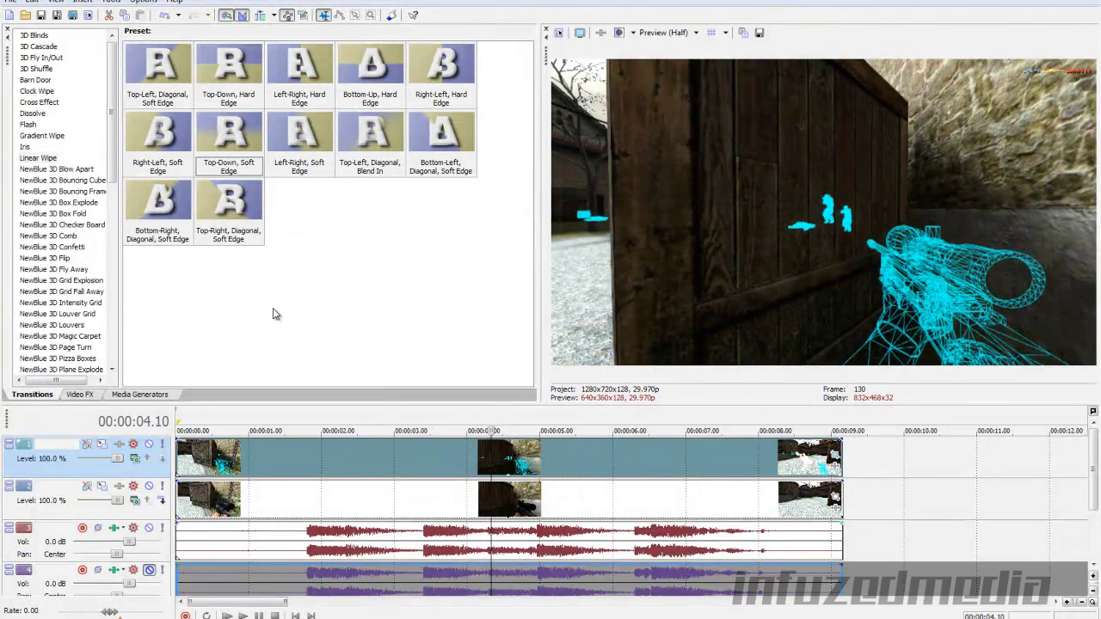
Show the Video FX list and briefly open, then close, the last track-1 clip's Pan/Crop editor
click(79, 395)
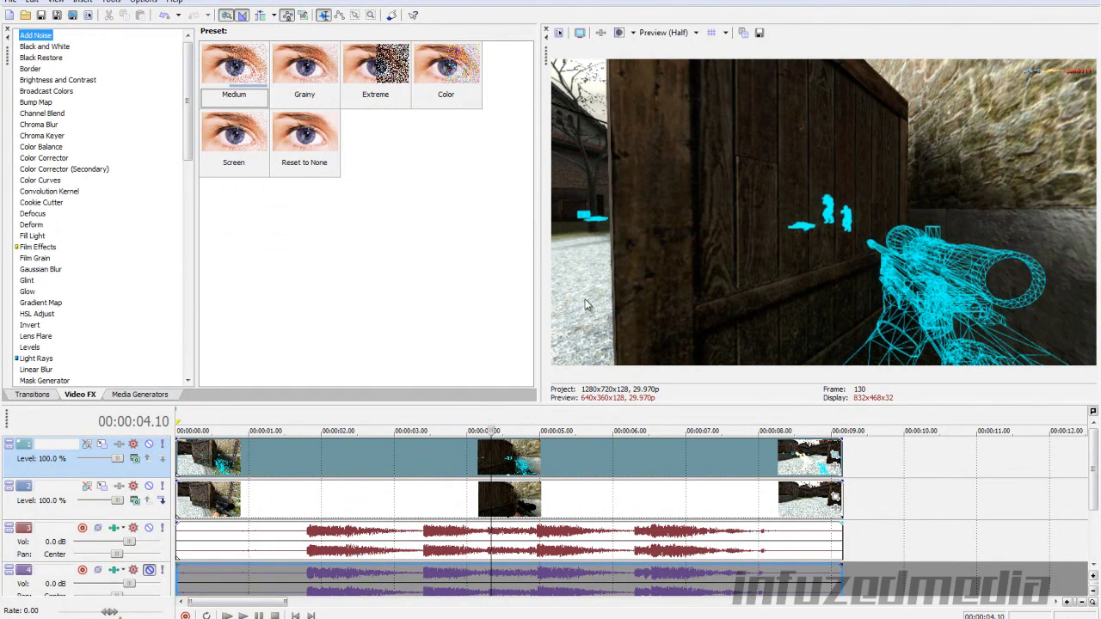
click(833, 465)
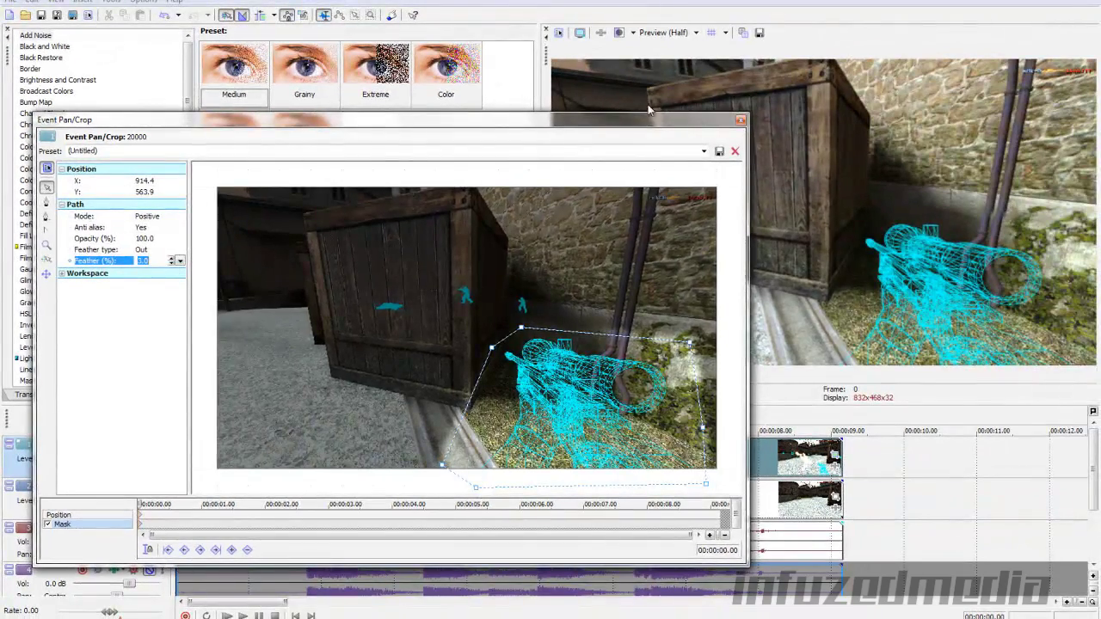
click(741, 124)
Set the preview quality to Best (Full)
click(680, 33)
mouse_move(680, 87)
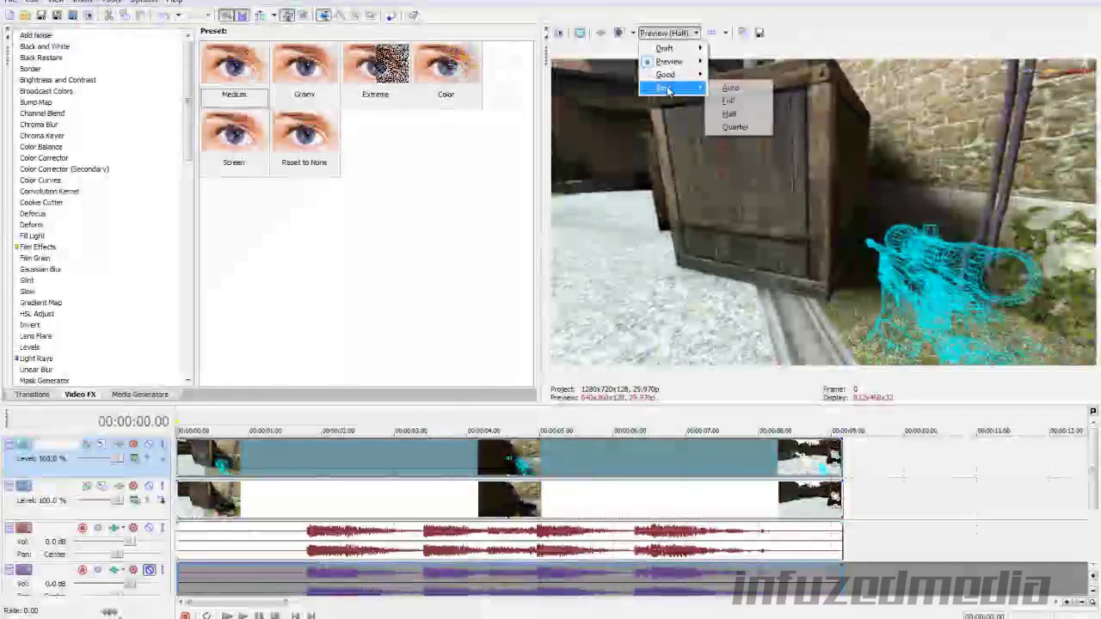
click(729, 101)
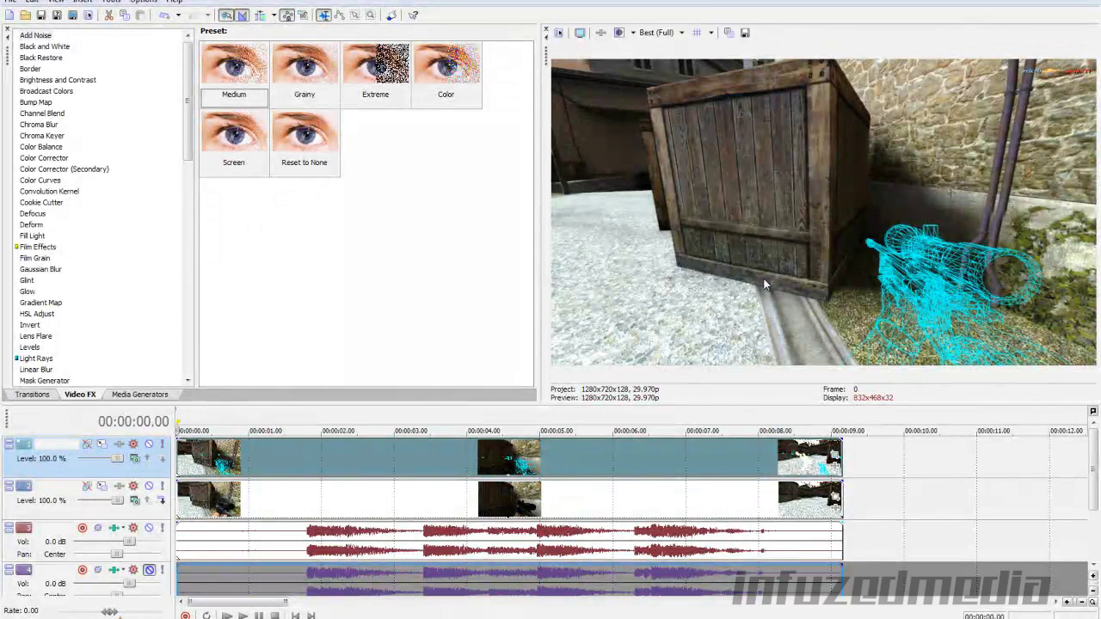
Apply the Glint 'Sparkle' preset to the top track's video event
click(27, 291)
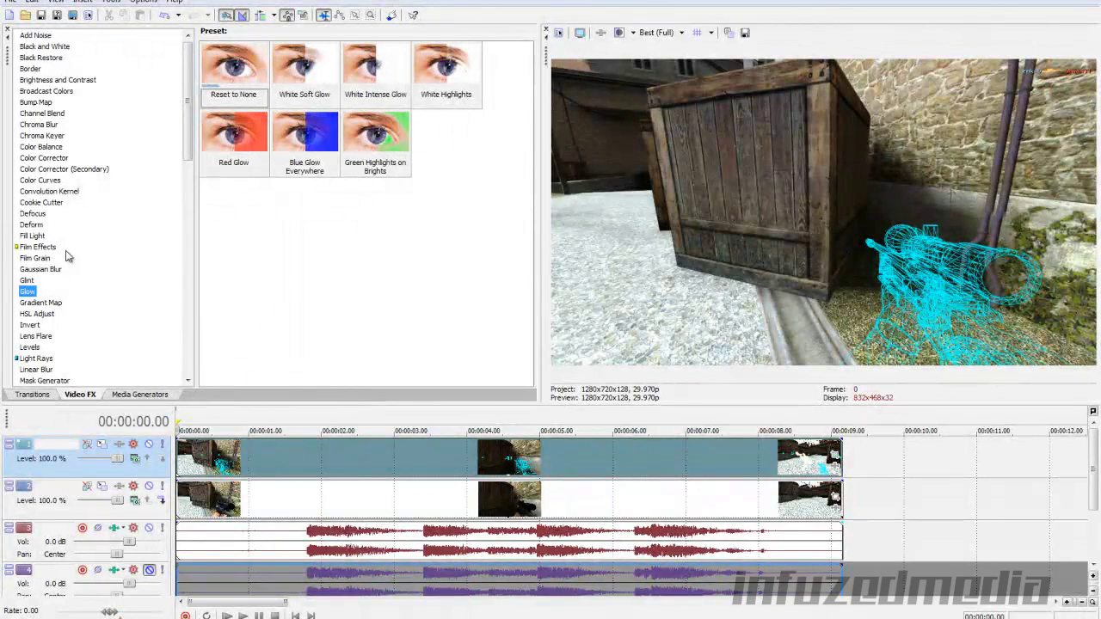
click(29, 281)
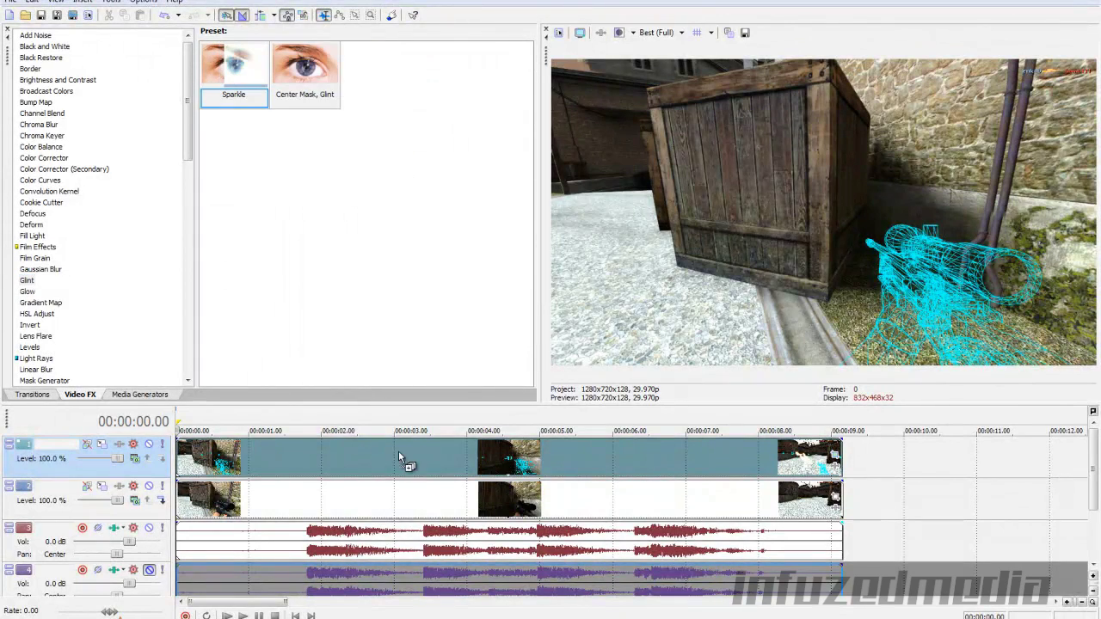
drag(400, 459, 400, 459)
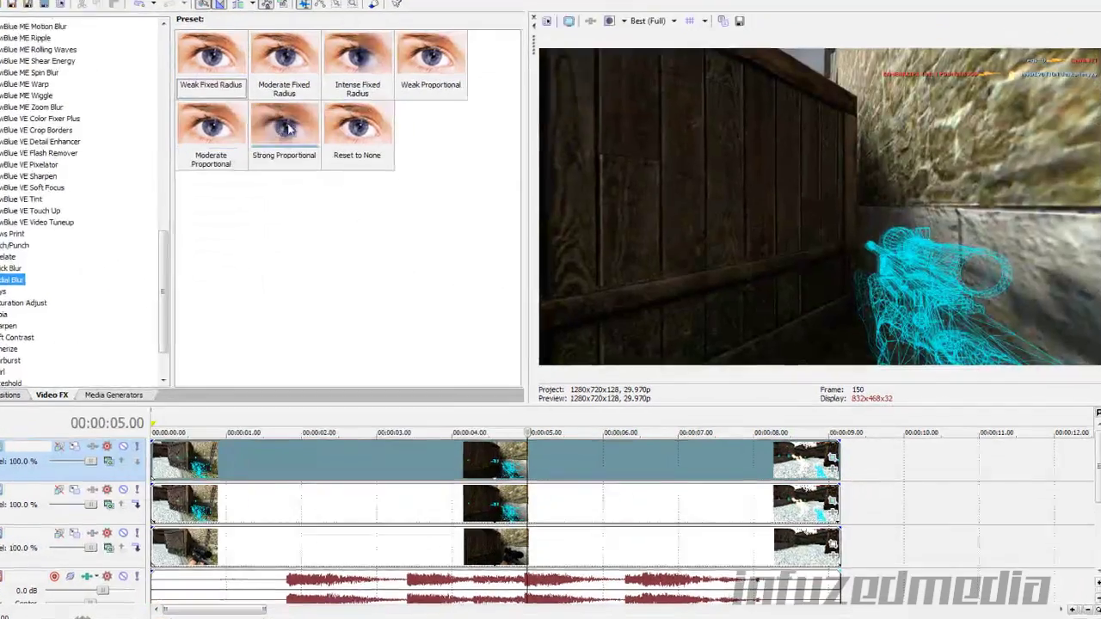
Add the Radial Blur 'Strong Proportional' preset to the event and lower its Strength to 0.0000
drag(289, 129, 596, 460)
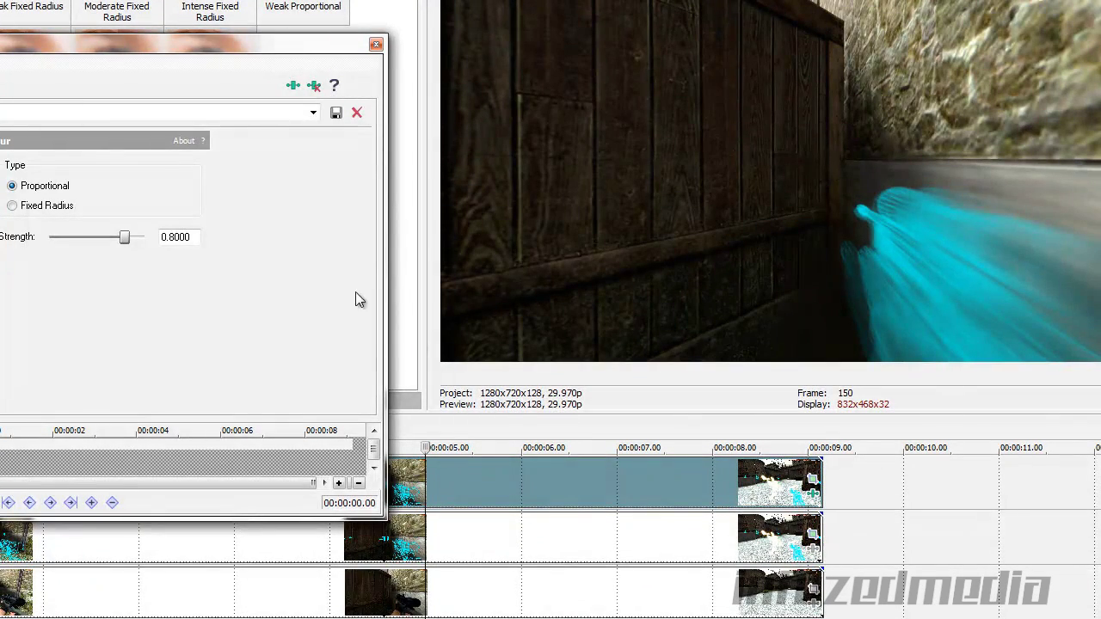
drag(125, 237, 59, 244)
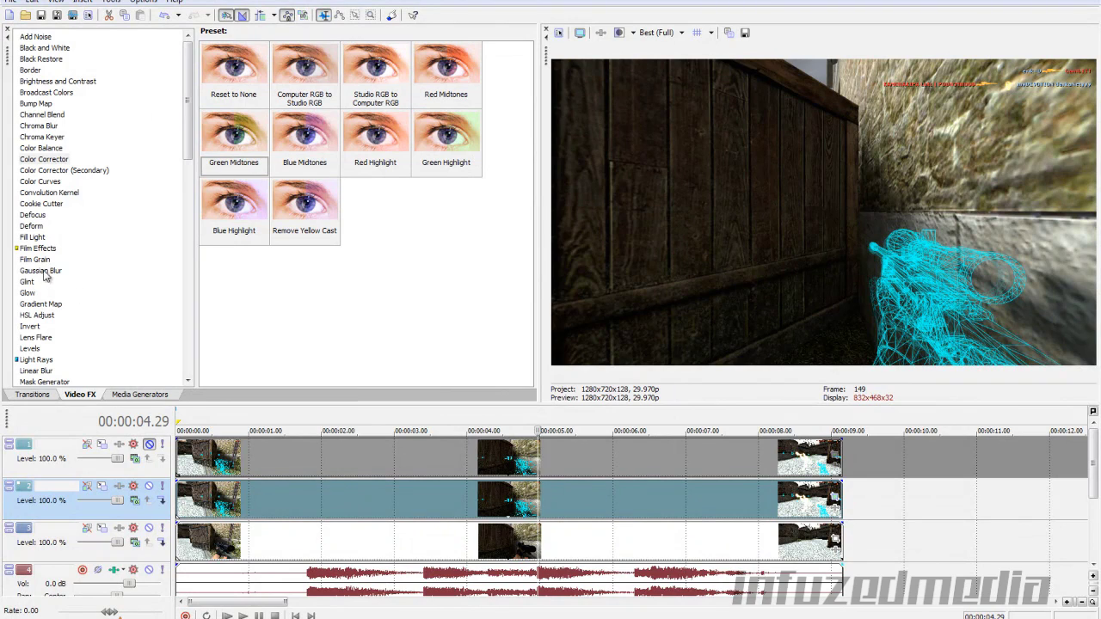
Put the Color Corrector (Secondary) 'Invert Color' preset on the track 2 clip with Saturation 3.000
scroll(45, 231, down, 3)
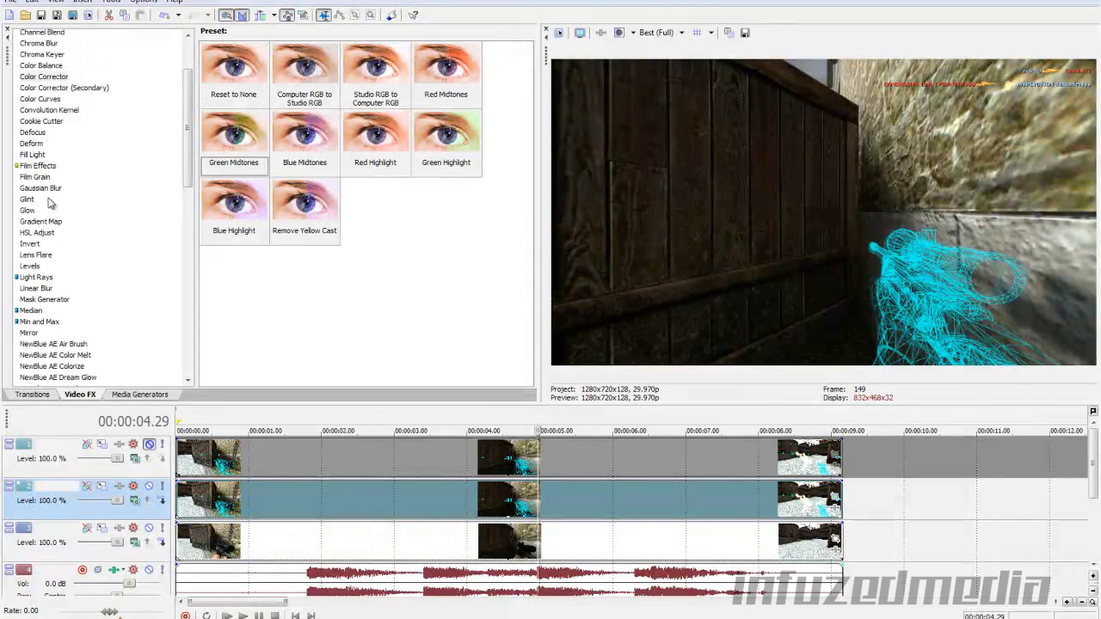
click(77, 82)
click(79, 88)
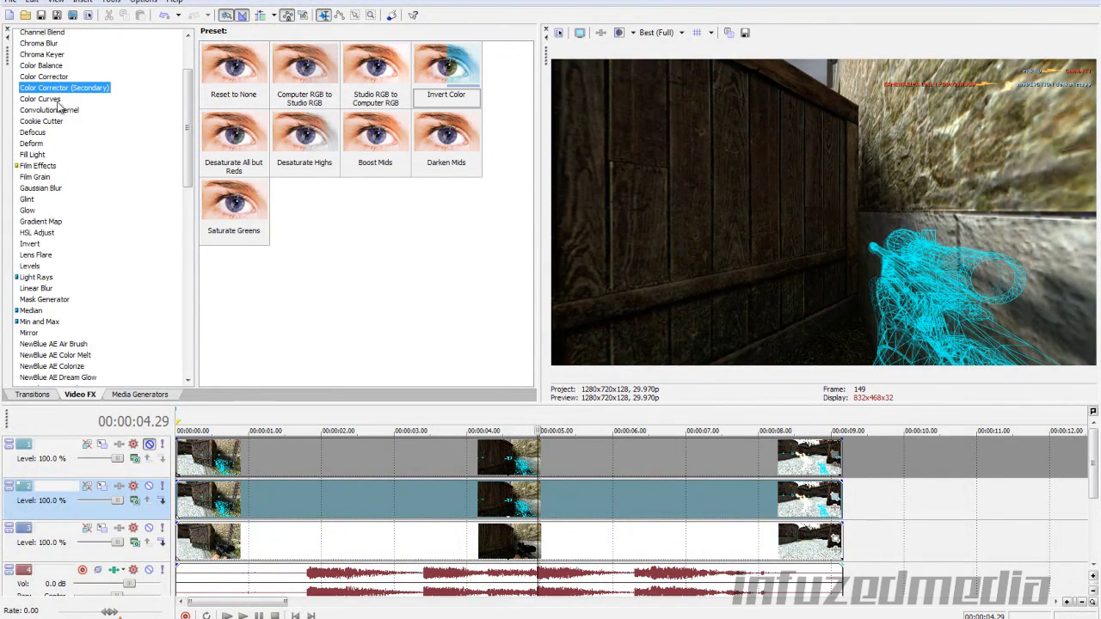
drag(447, 87, 525, 472)
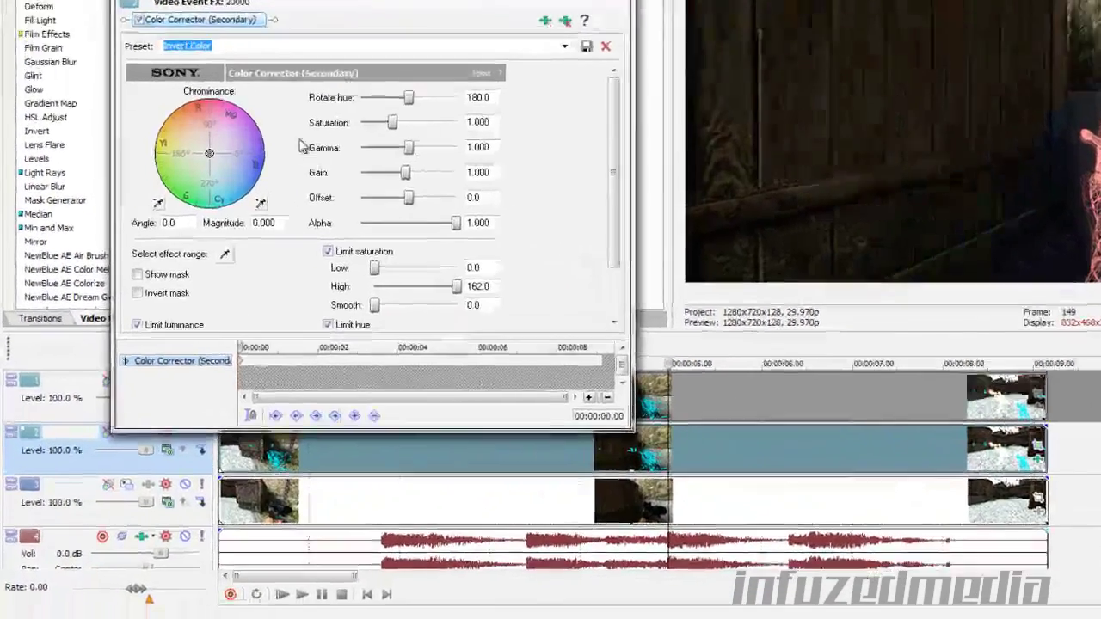
drag(392, 122, 459, 131)
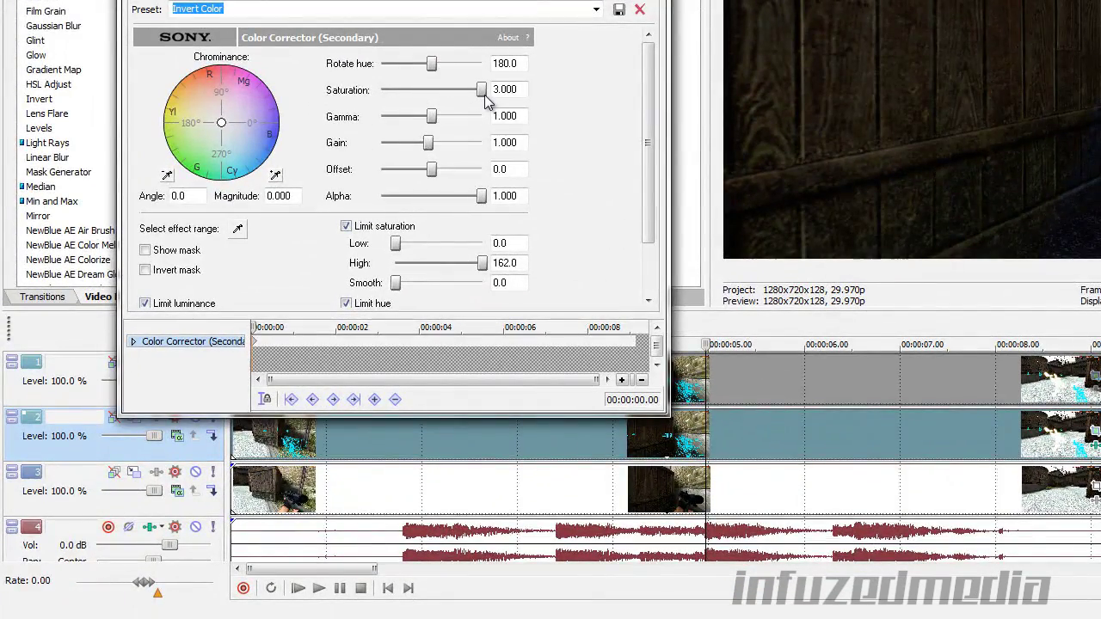
drag(481, 89, 1082, 127)
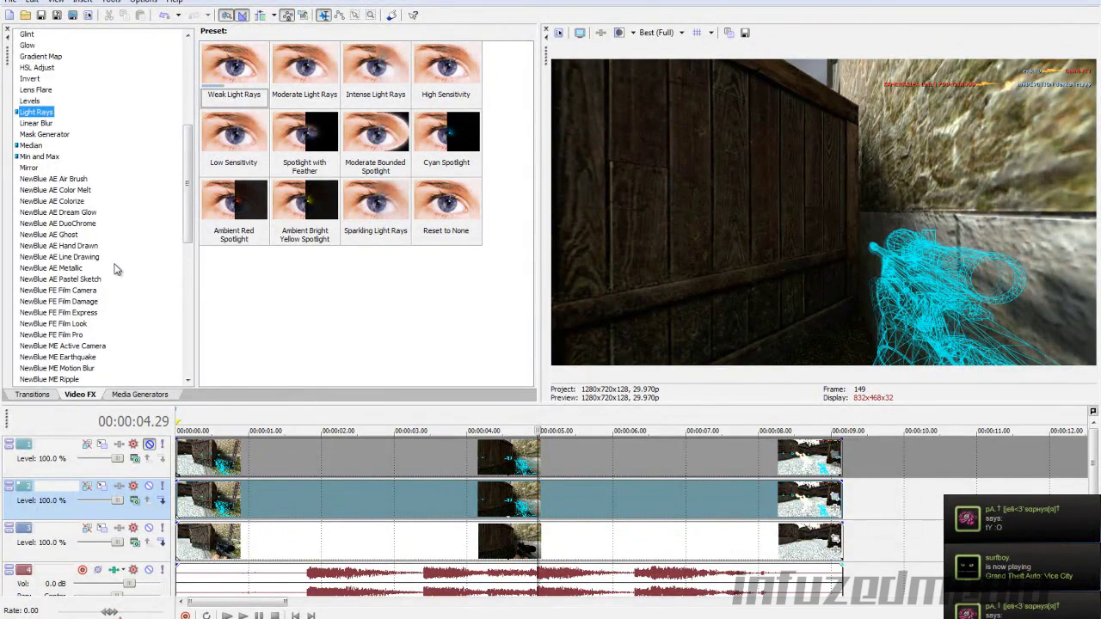
scroll(116, 270, down, 4)
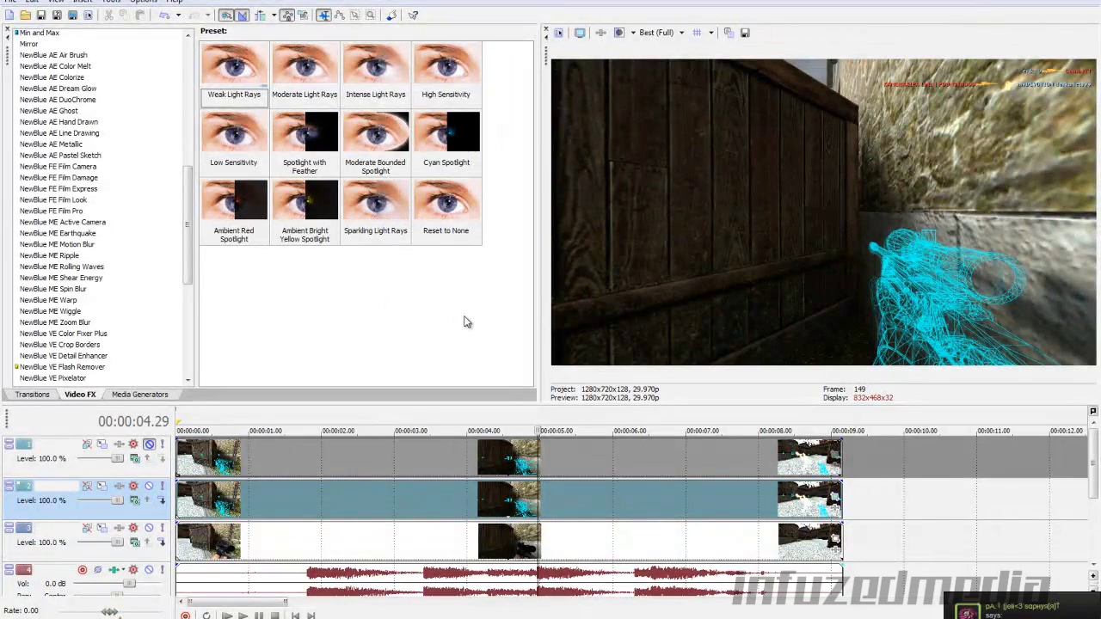
scroll(99, 206, down, 6)
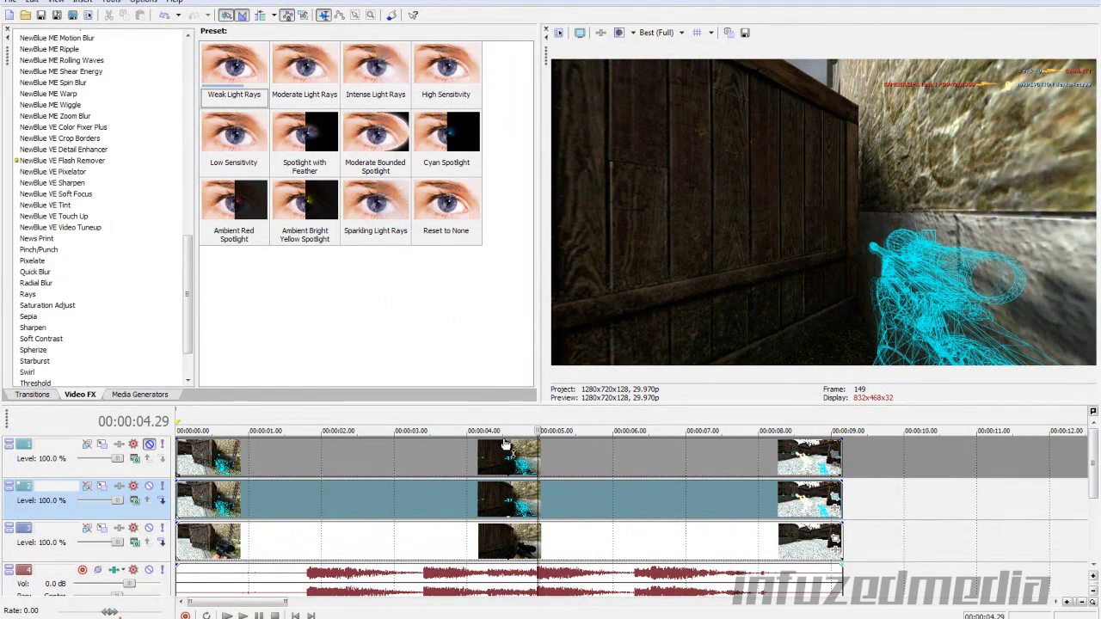
scroll(38, 272, up, 15)
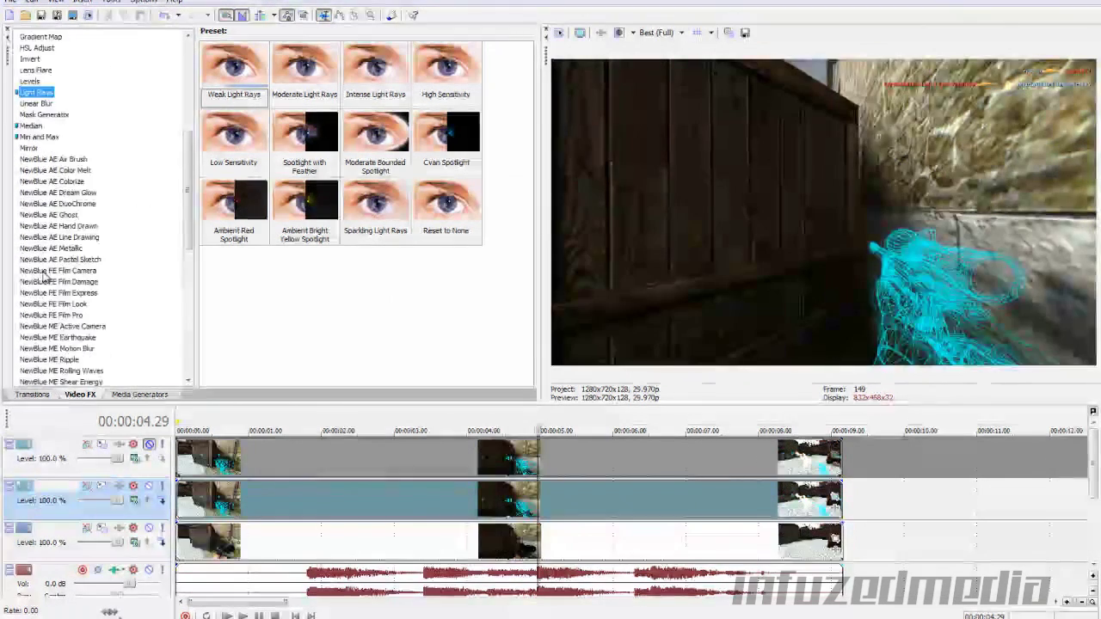